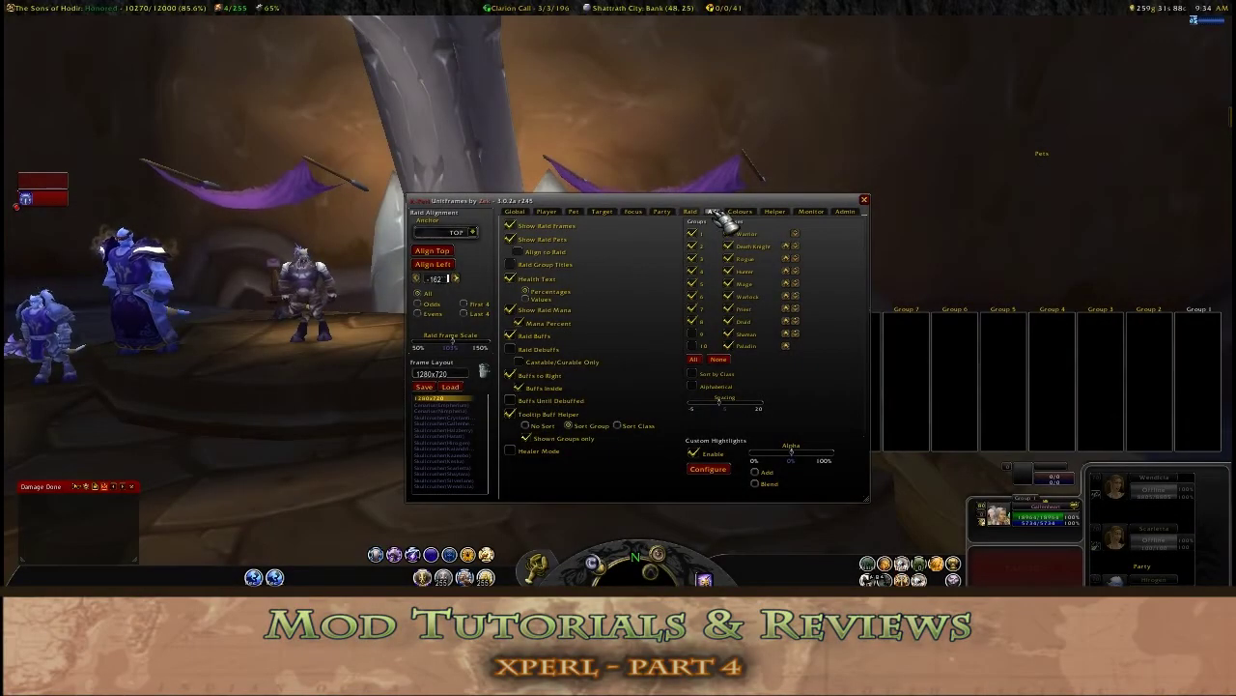
Step: Switch the X-Perl options to the All tab to list every X-Perl module
click(716, 212)
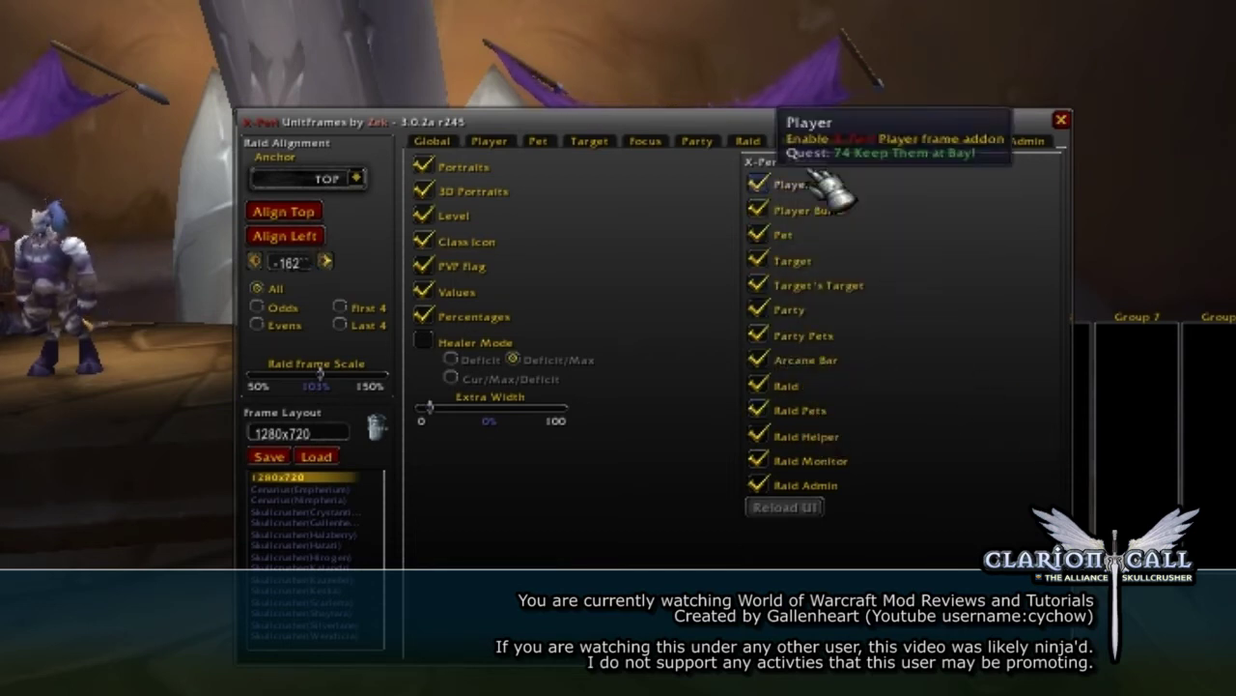
click(763, 238)
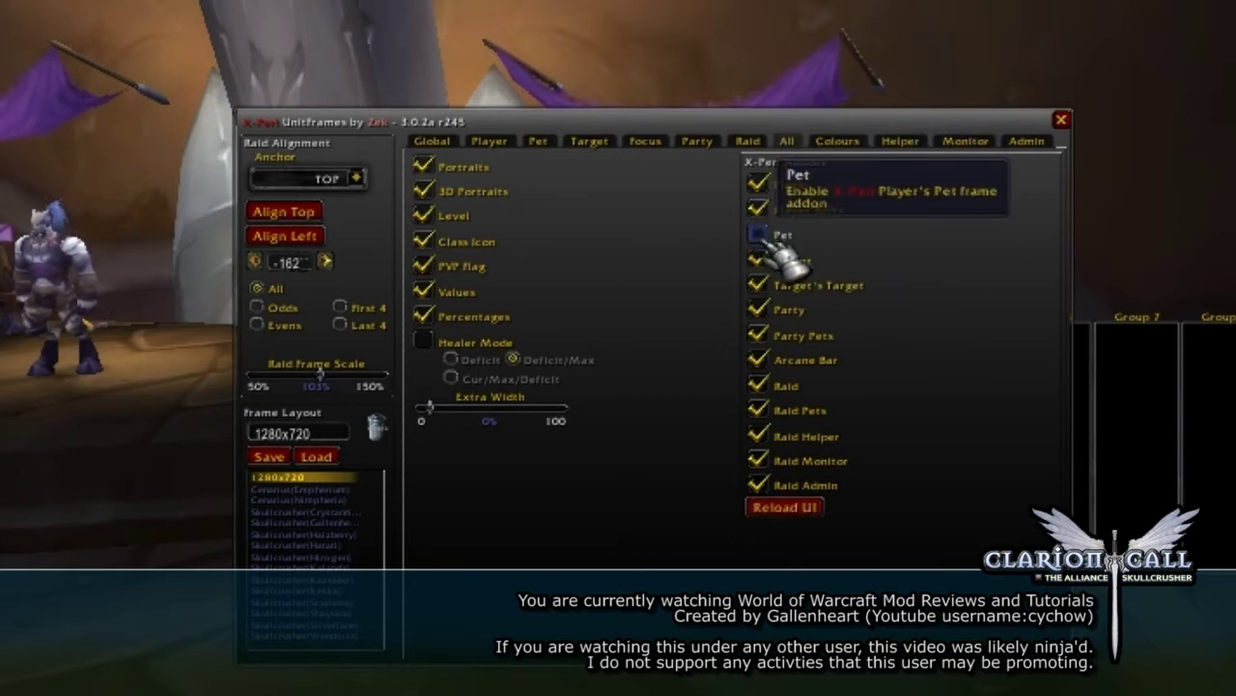
click(761, 236)
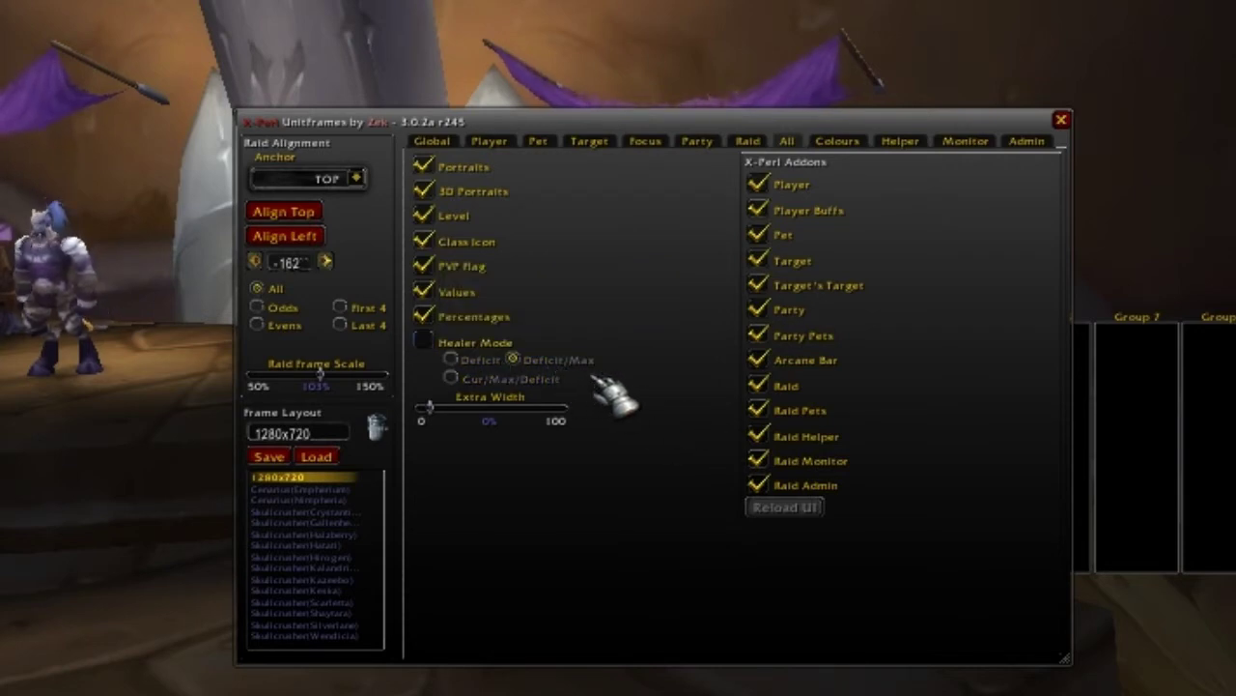
Step: On the Colours page, nudge the player frame and set the frame border to red
click(837, 142)
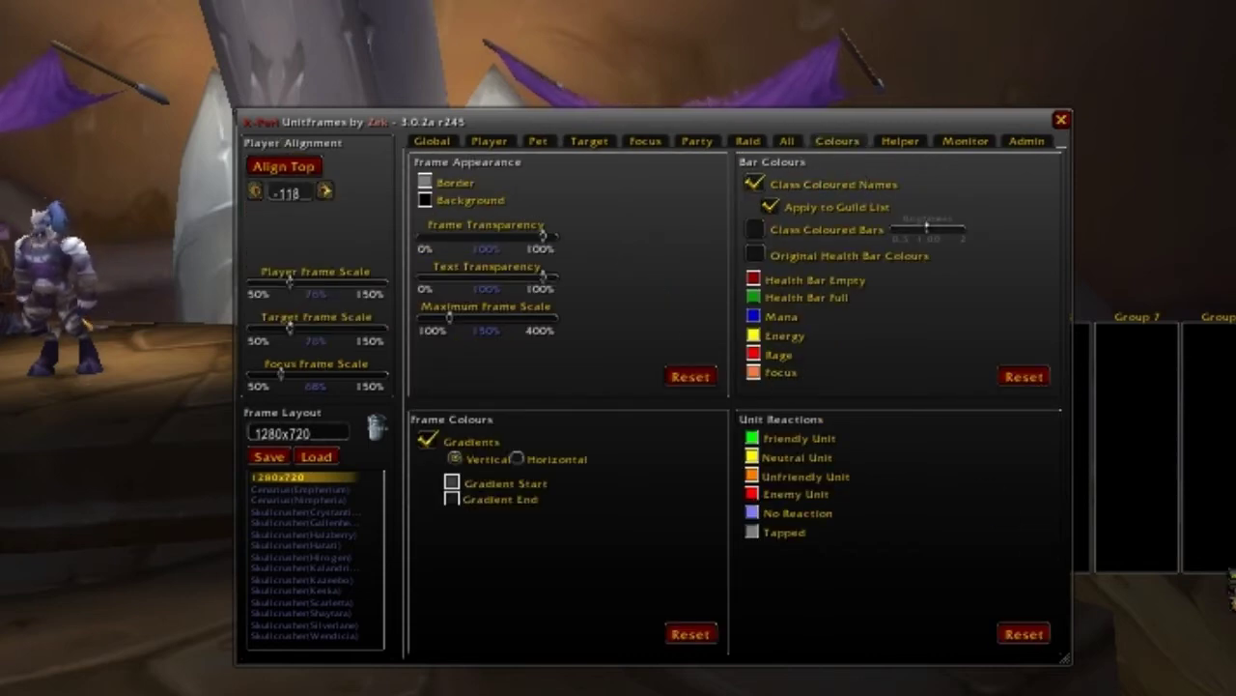
drag(618, 67, 602, 94)
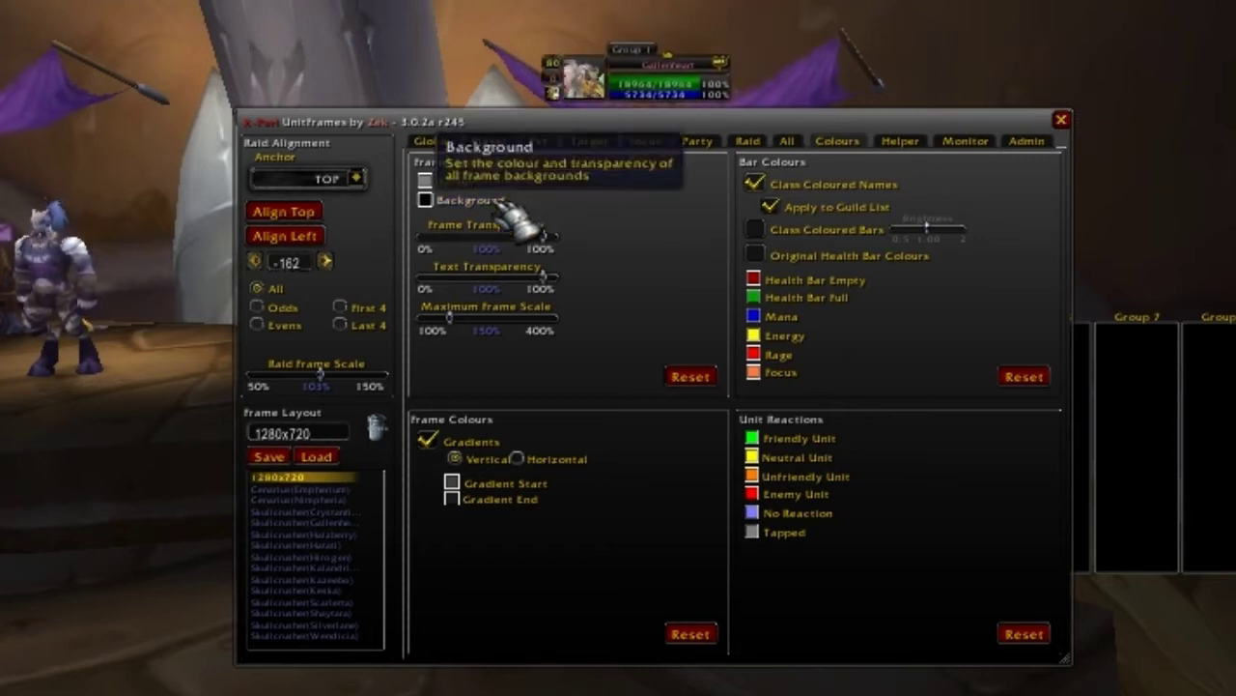
click(425, 181)
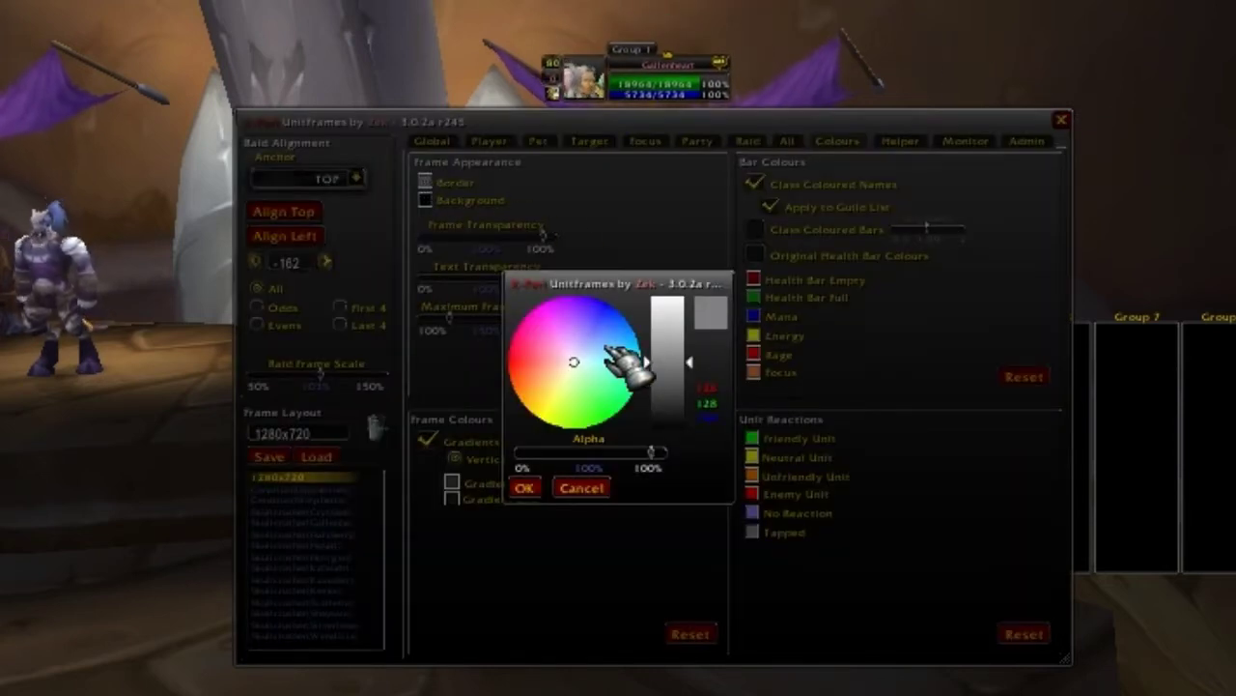
drag(568, 360, 414, 351)
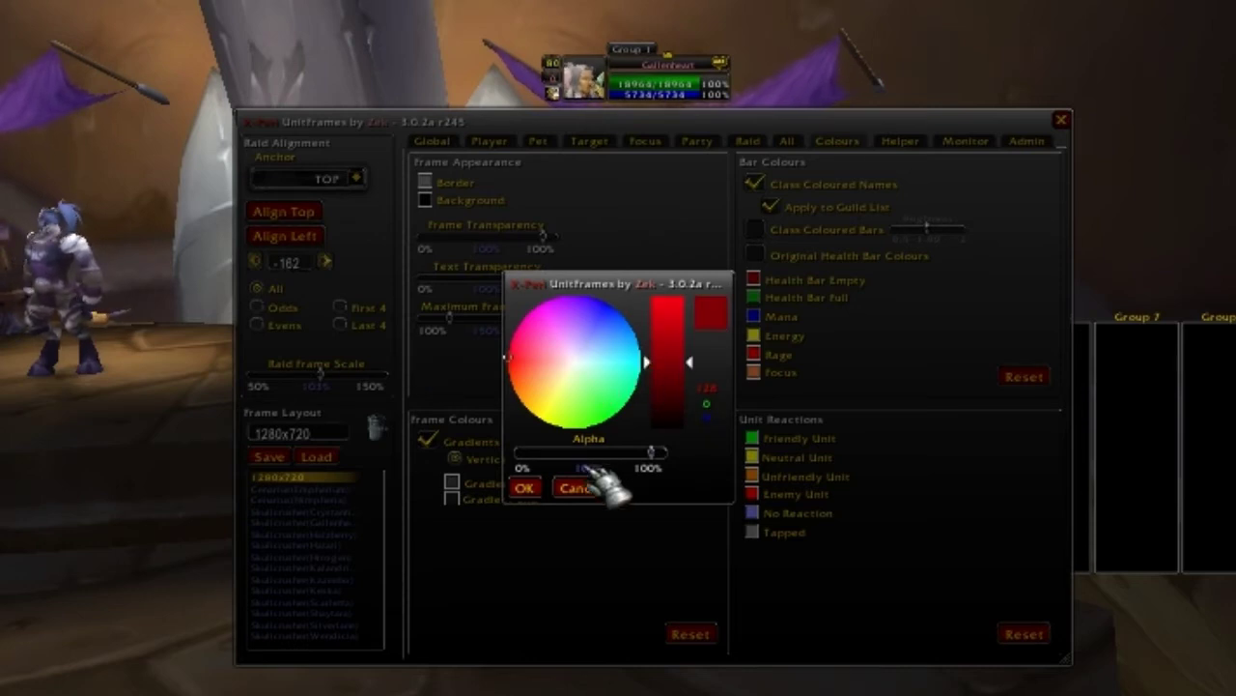
click(526, 488)
Step: Try a teal frame background colour, then discard it and keep the original
click(688, 99)
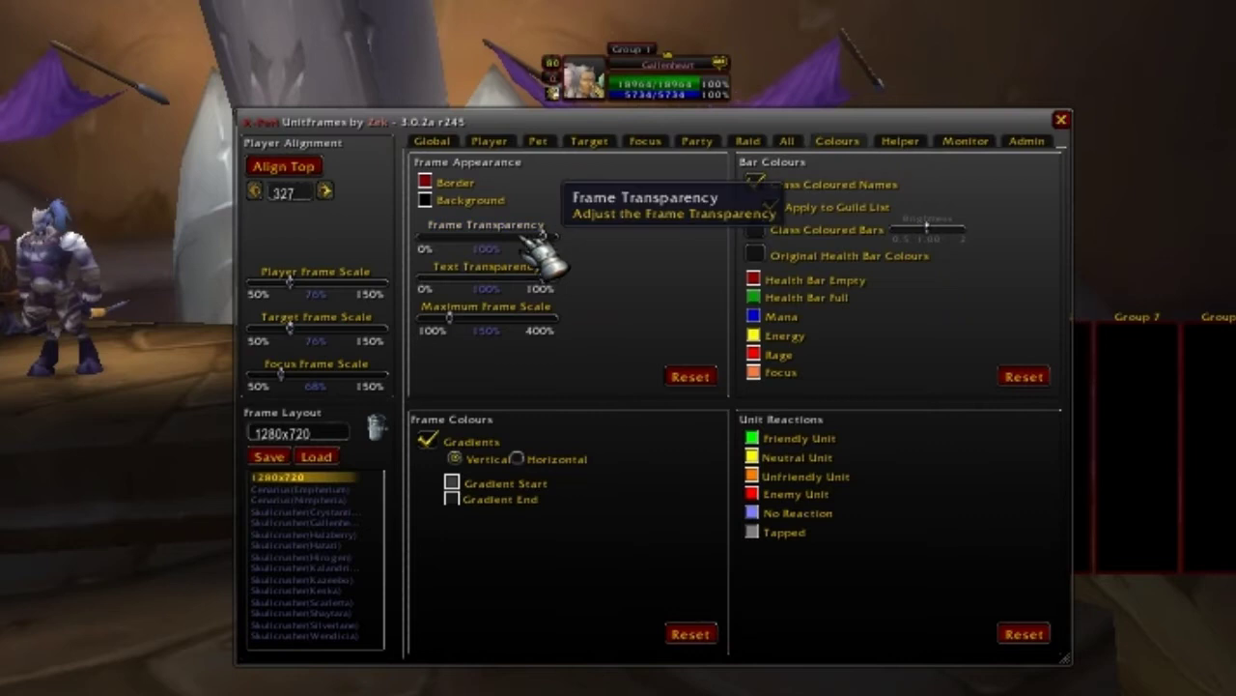
click(425, 199)
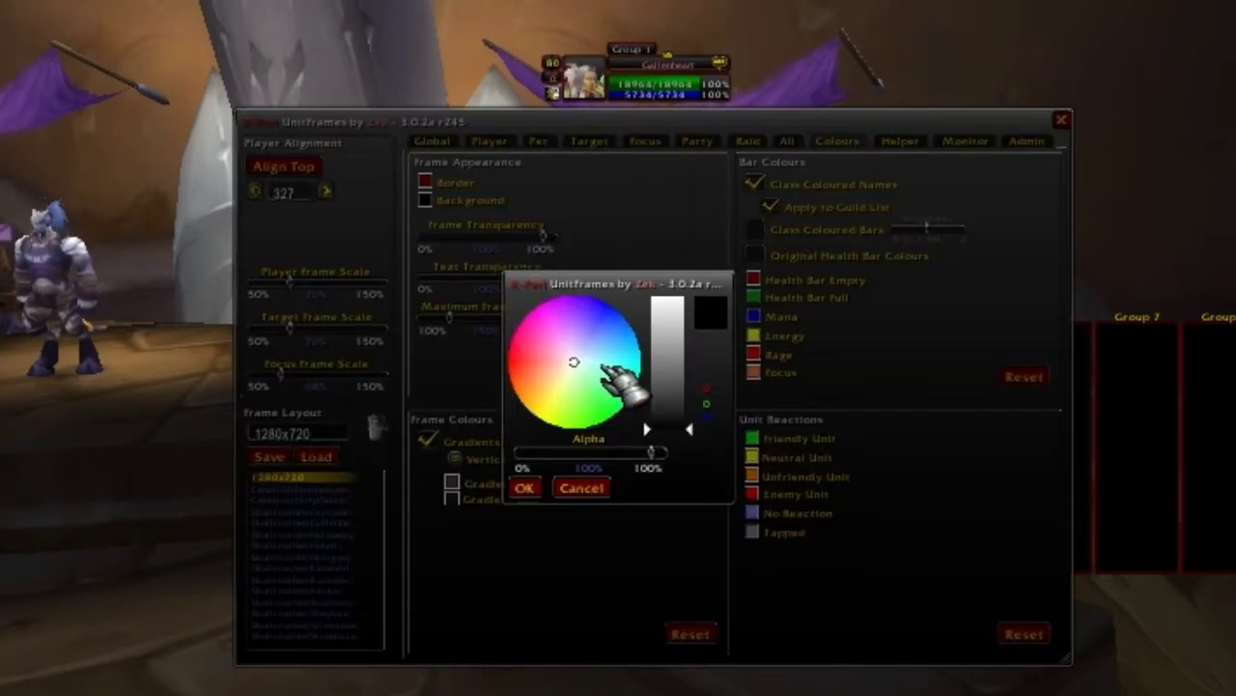
click(638, 371)
click(524, 488)
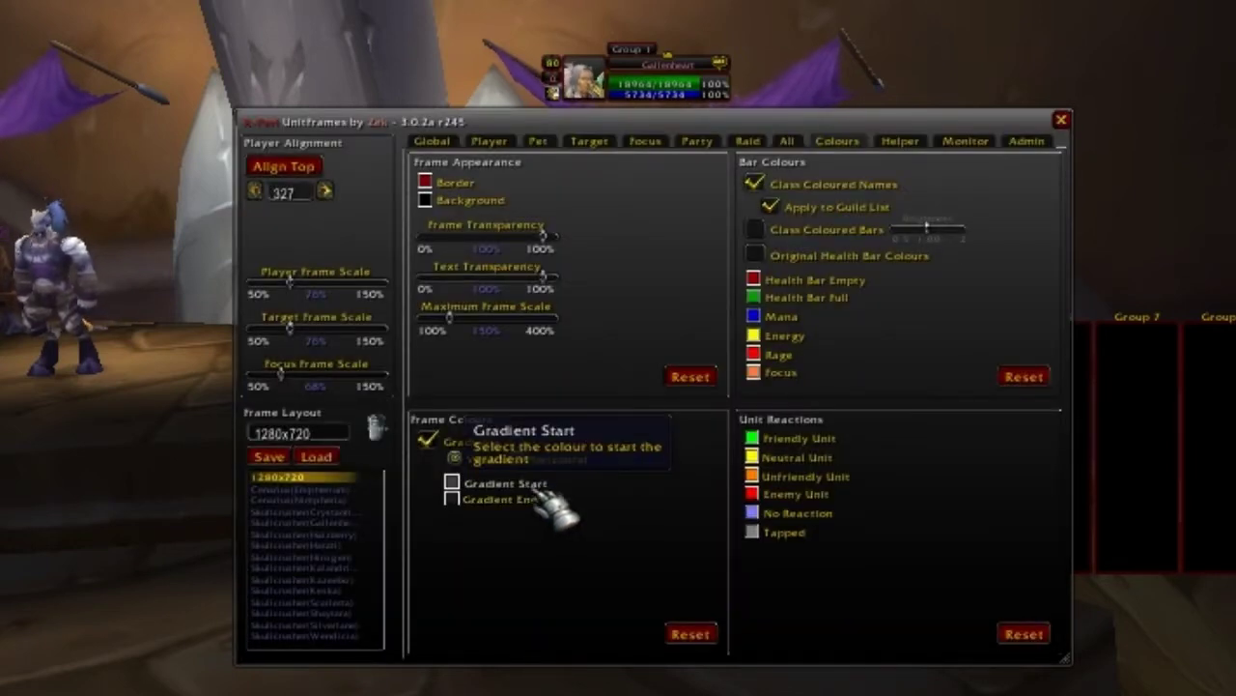
click(425, 200)
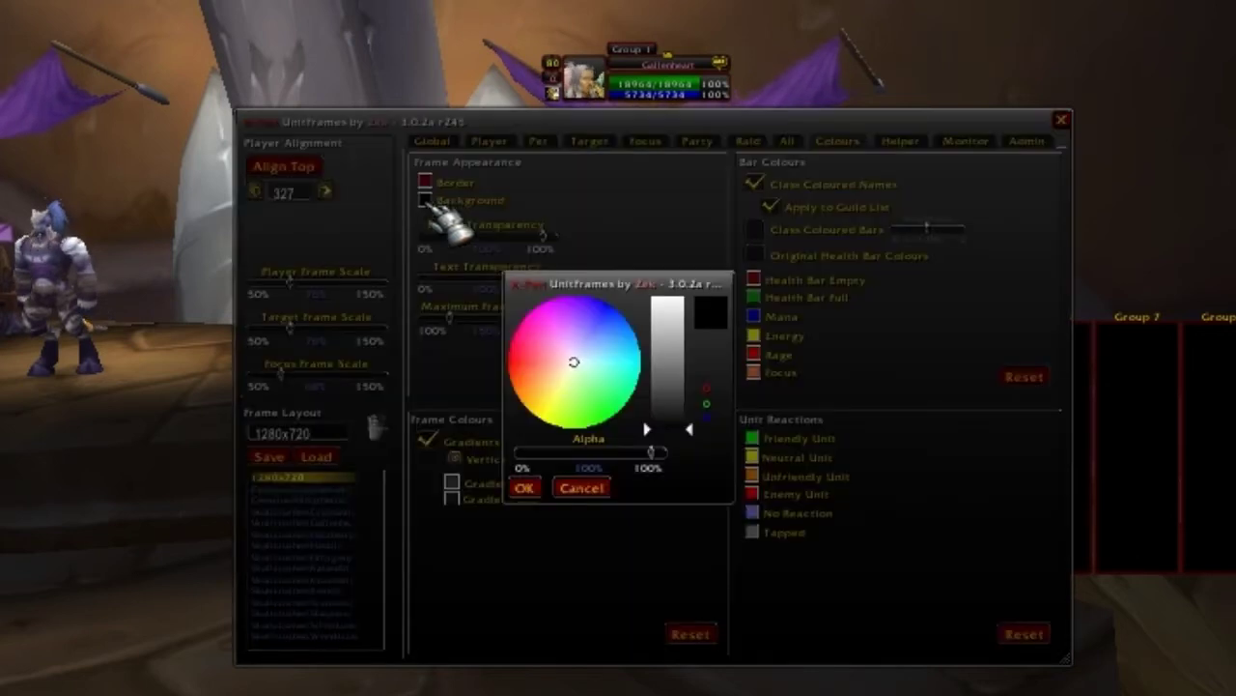
click(637, 359)
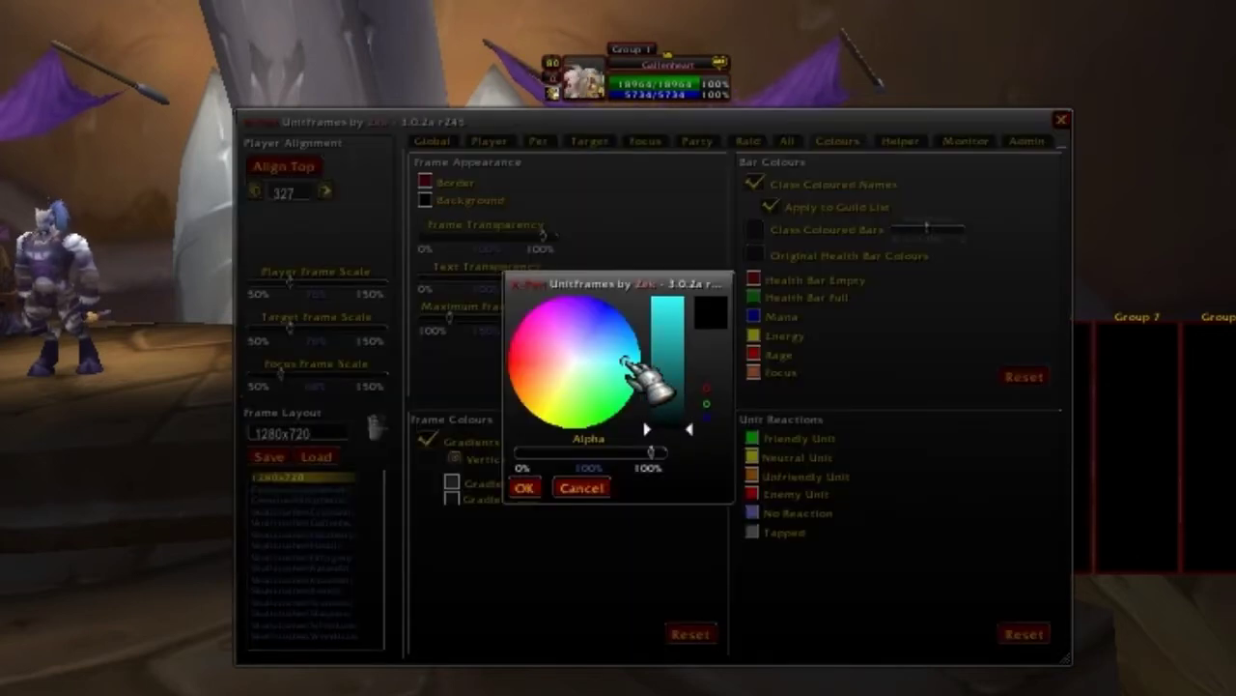
click(565, 488)
click(425, 200)
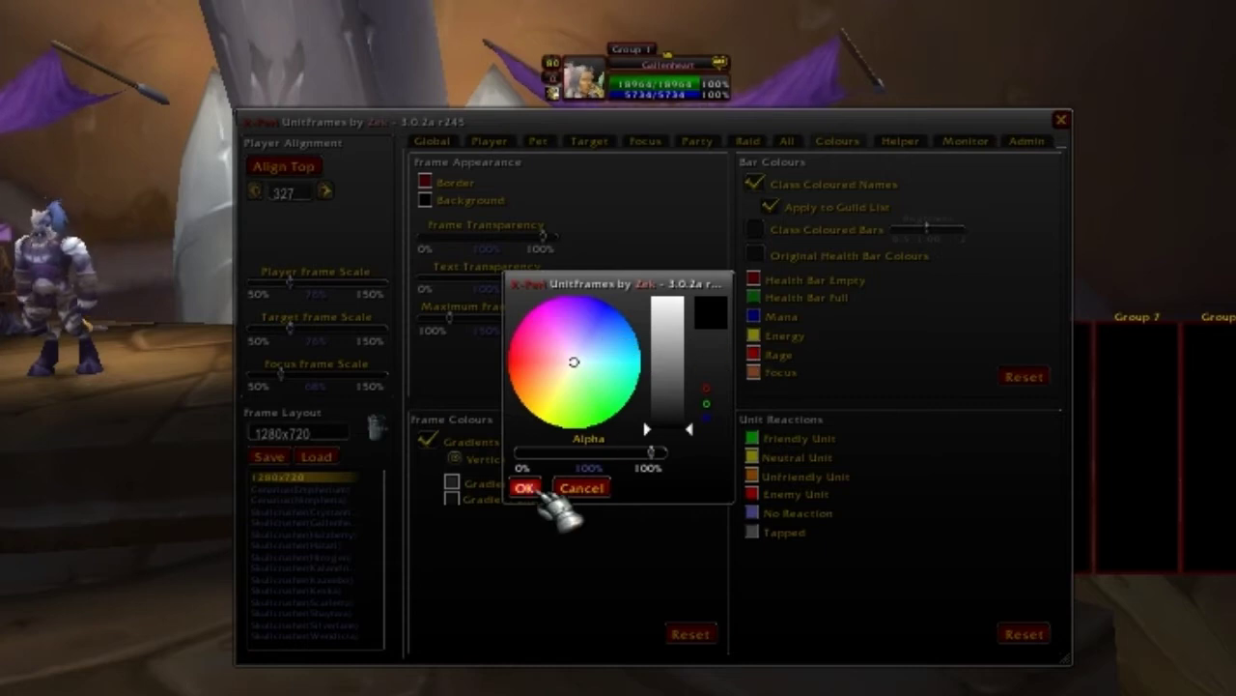
click(576, 489)
Step: Set the frame border colour back to grey and confirm
click(427, 182)
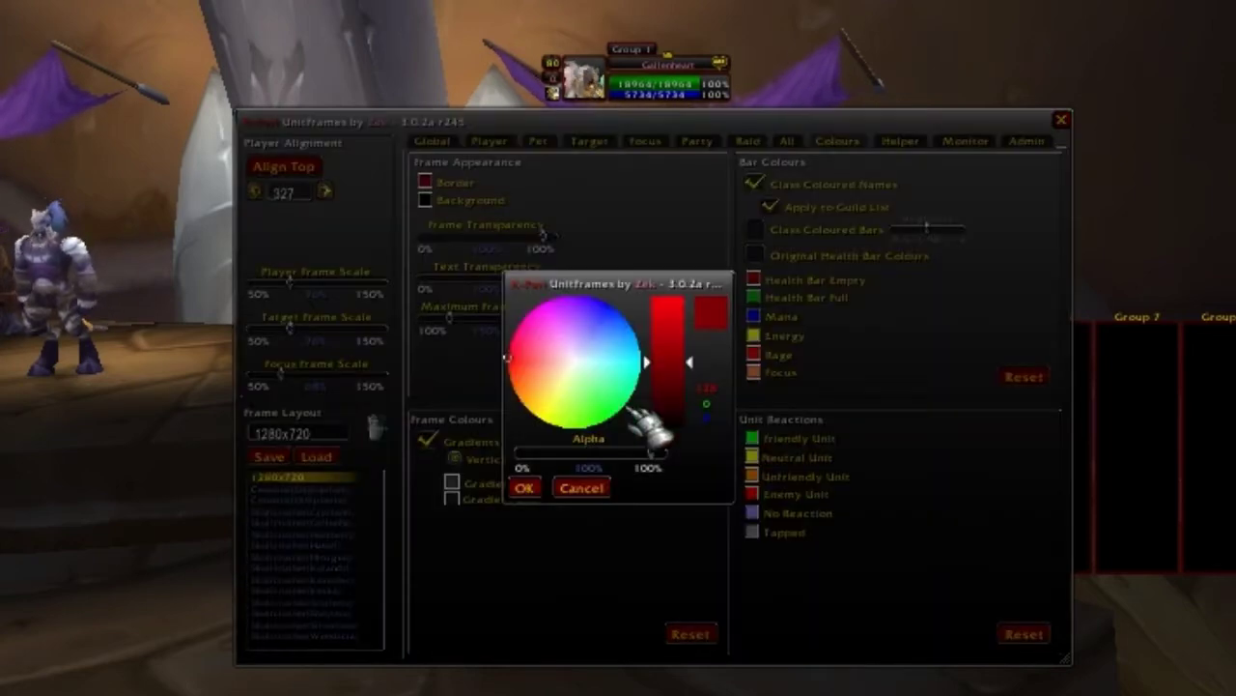
click(571, 356)
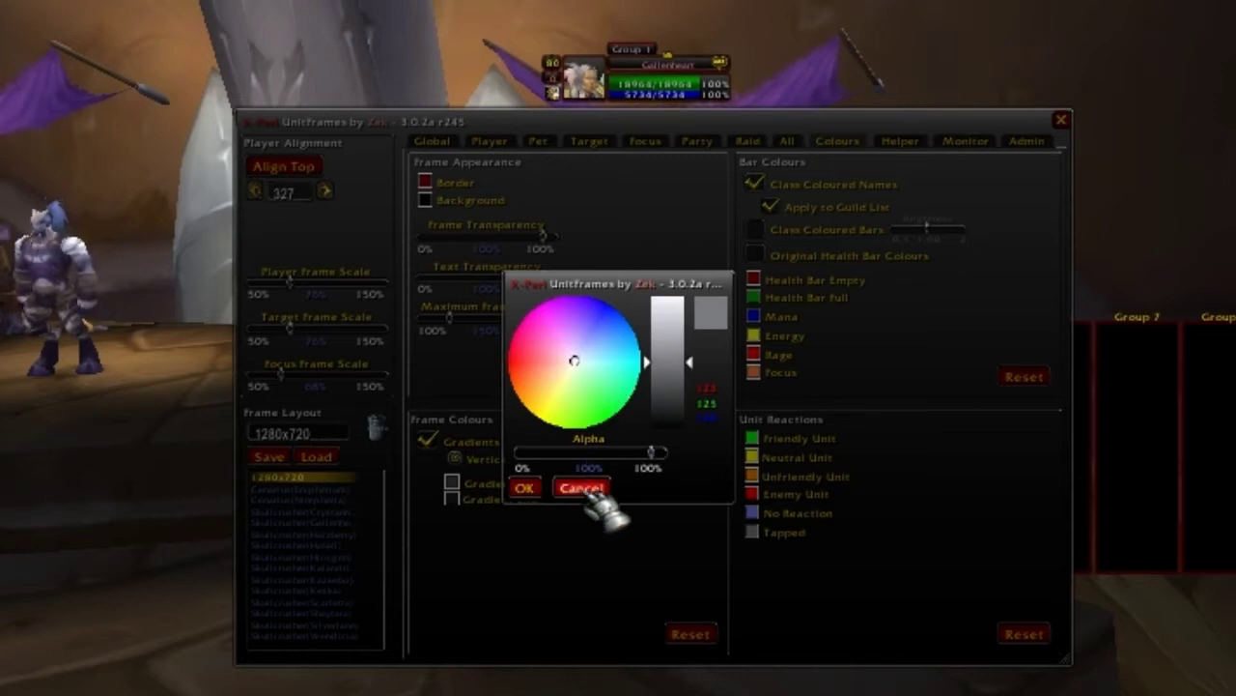
click(524, 488)
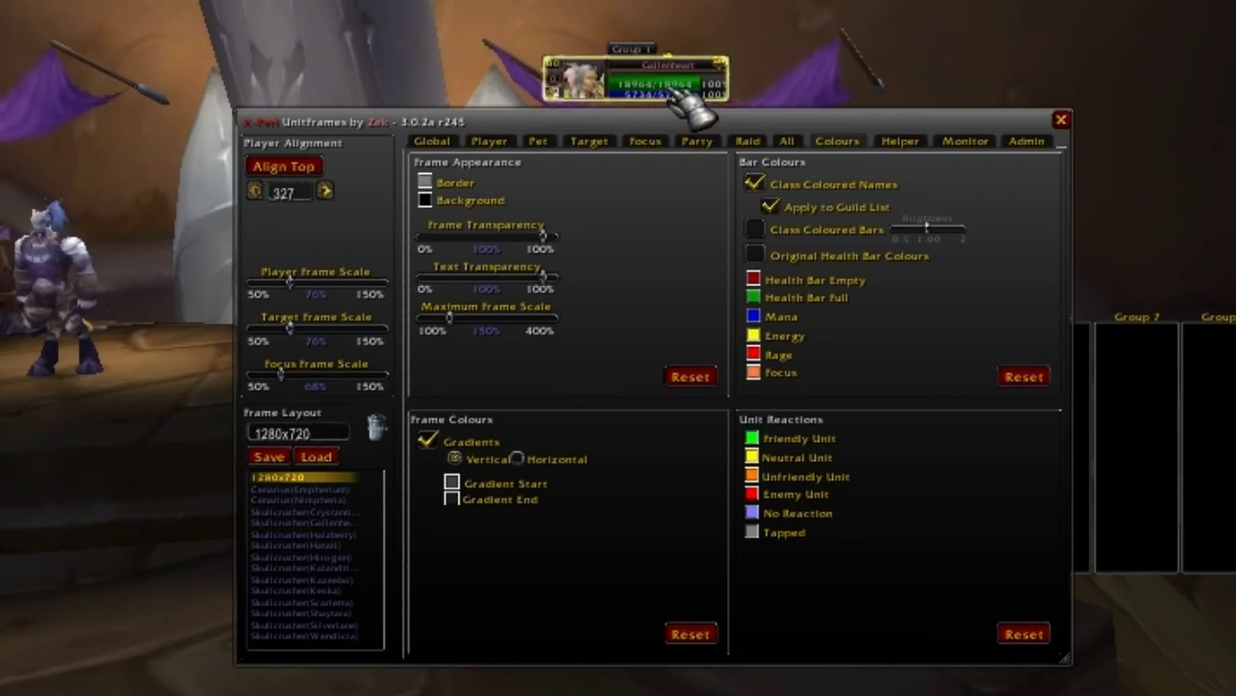
Step: Enable Tank Targets on the Helper tab and open the raid roster with O
click(916, 142)
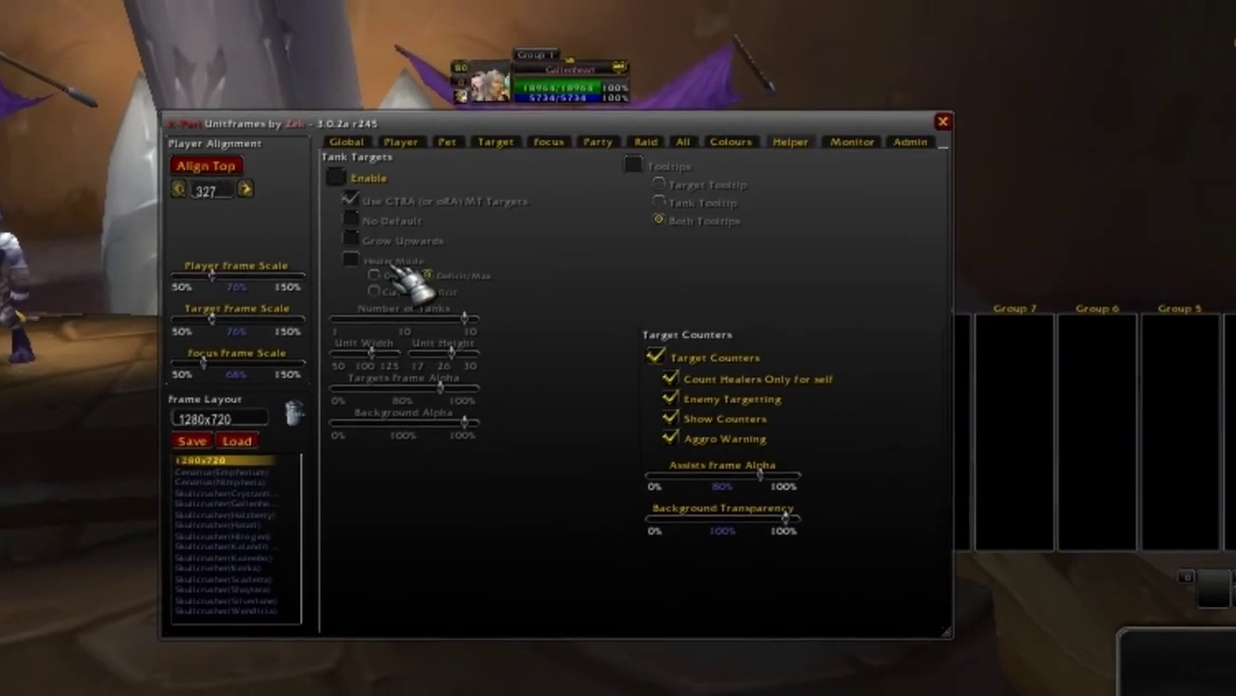
click(304, 177)
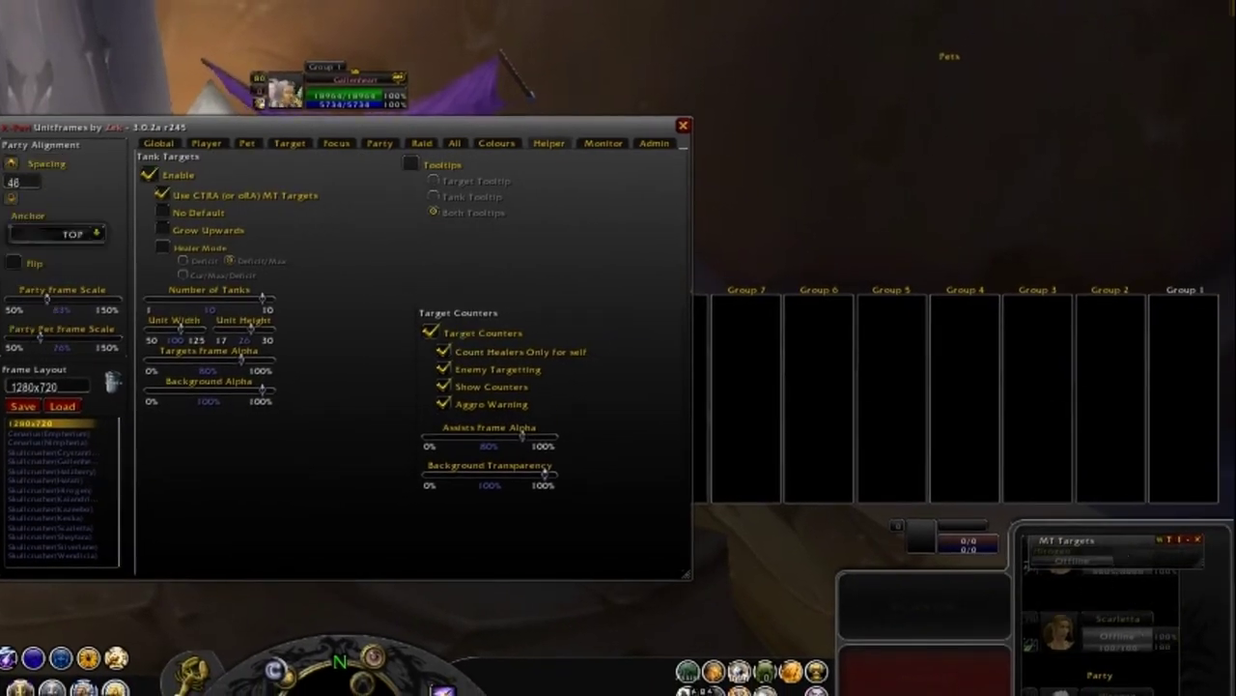
key(o)
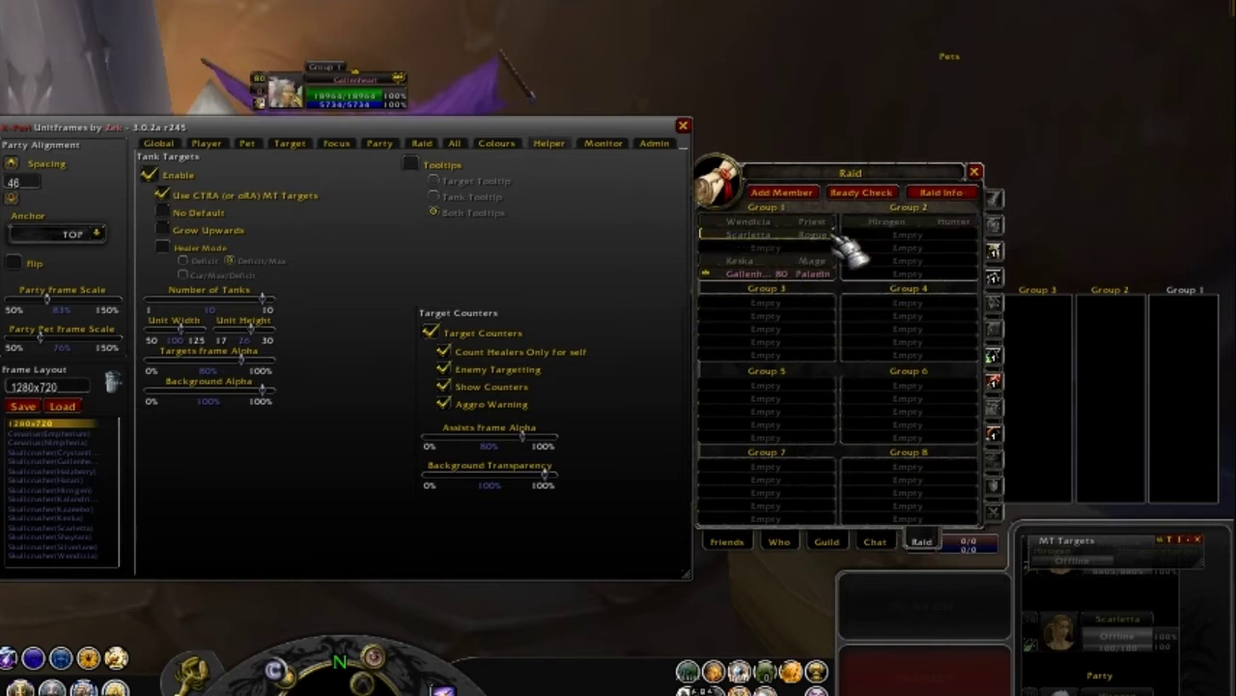
Step: Move Scarletta from Group 1 to Group 2, then close the roster and X-Perl options
drag(797, 242, 908, 235)
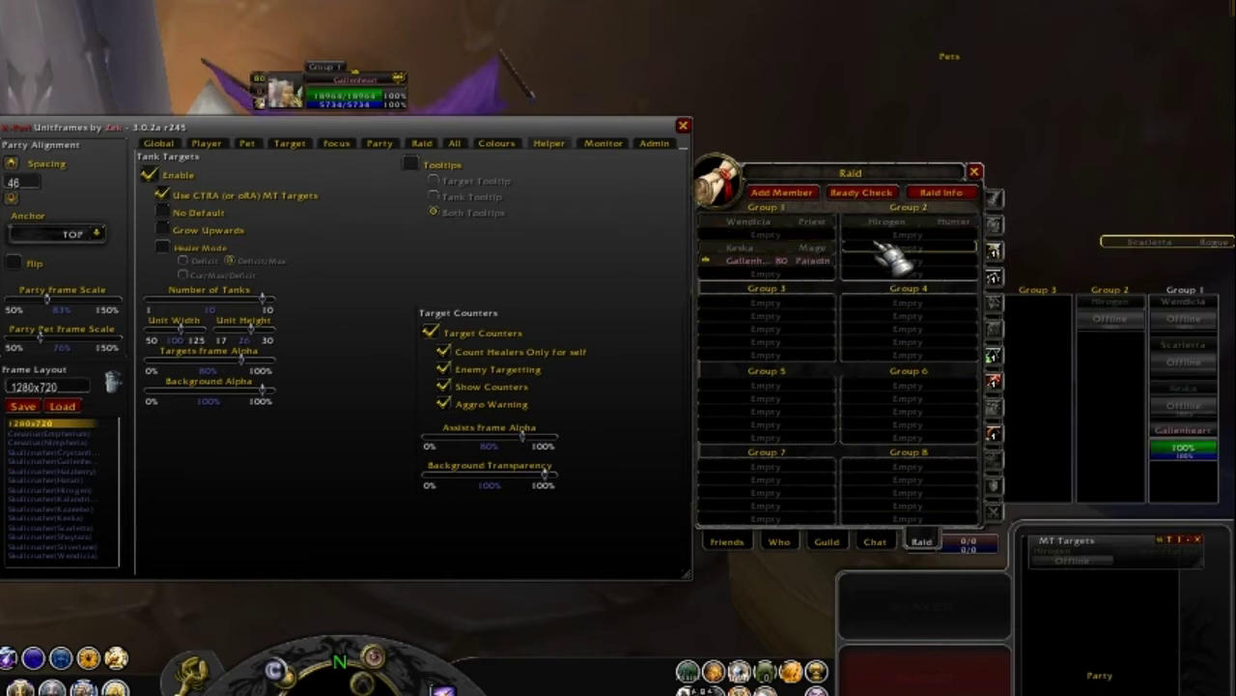
click(975, 172)
mouse_move(1187, 387)
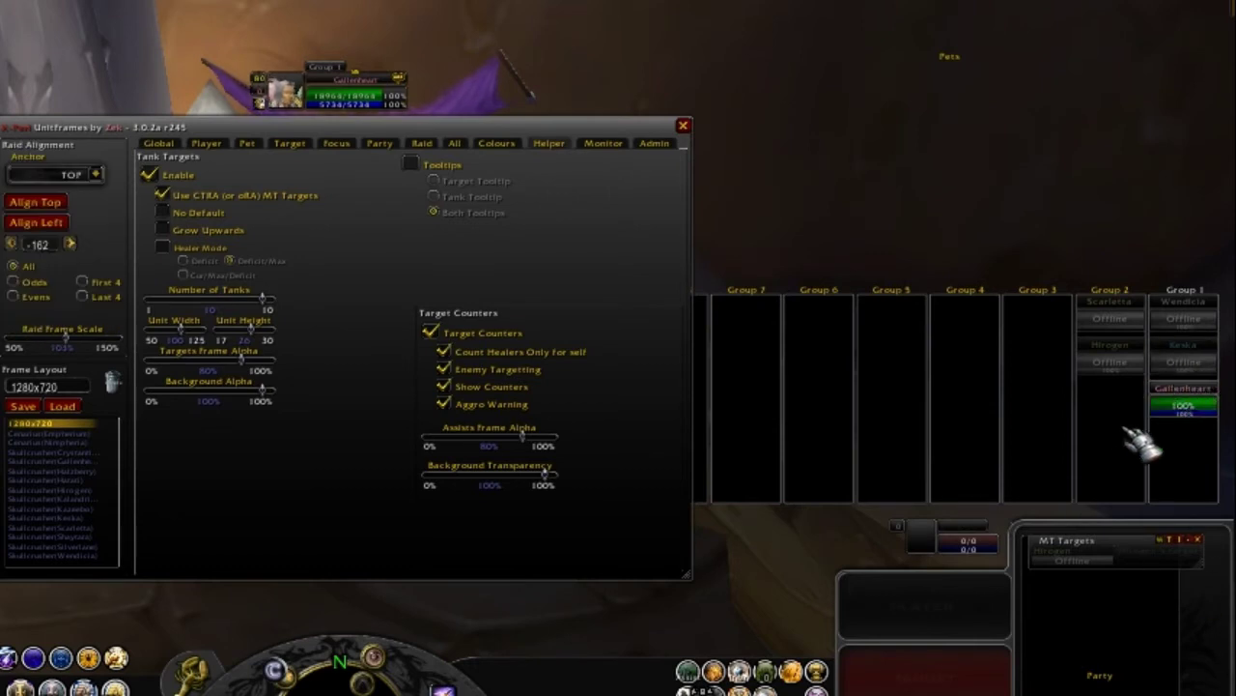
mouse_move(1068, 667)
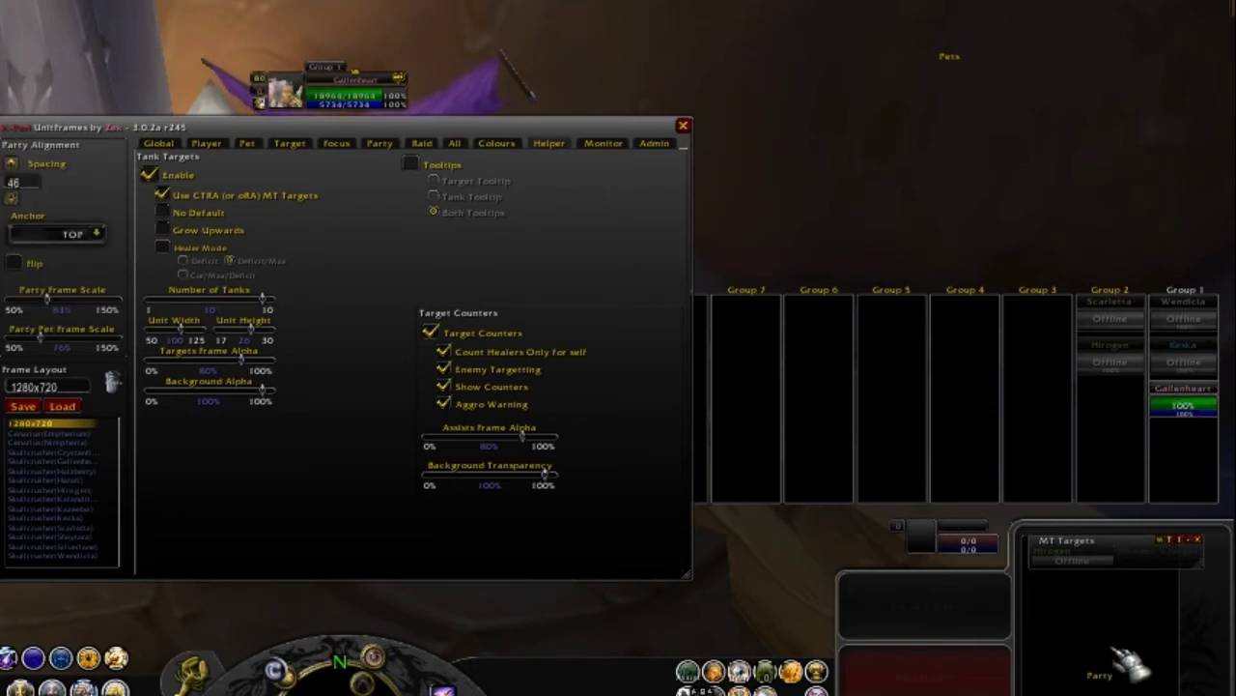
click(683, 125)
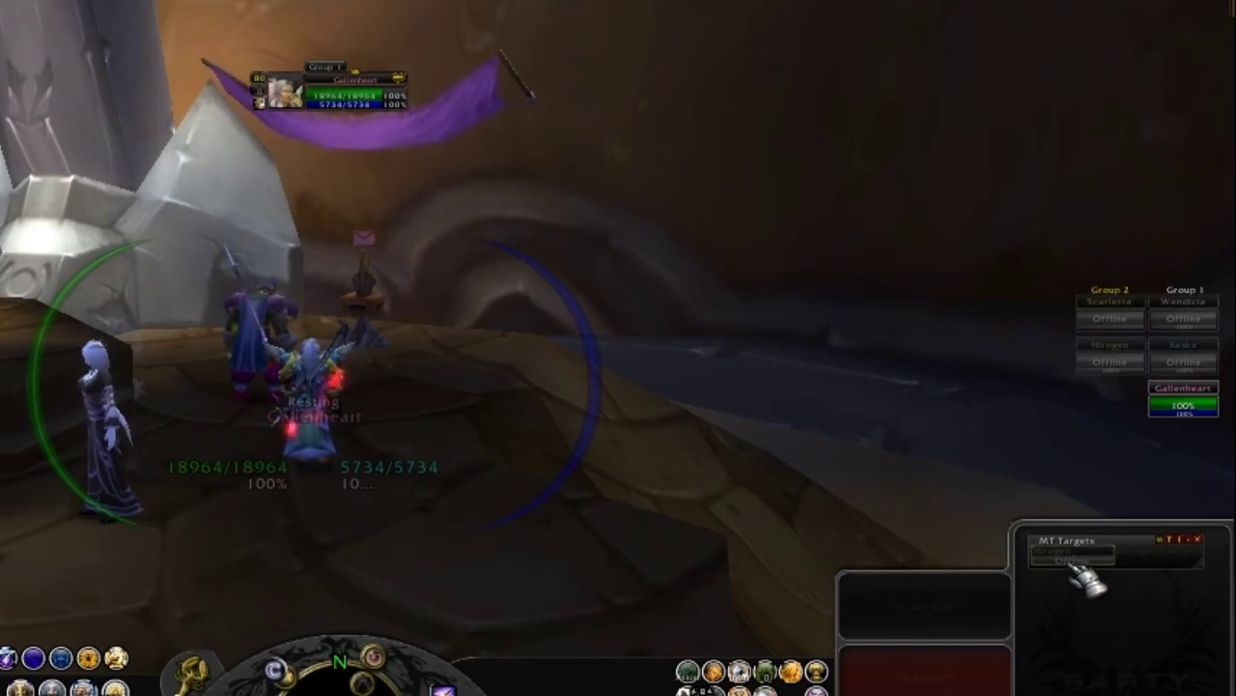
Step: Set the mage Keska as a main tank and target a tank from MT Targets
right_click(1183, 359)
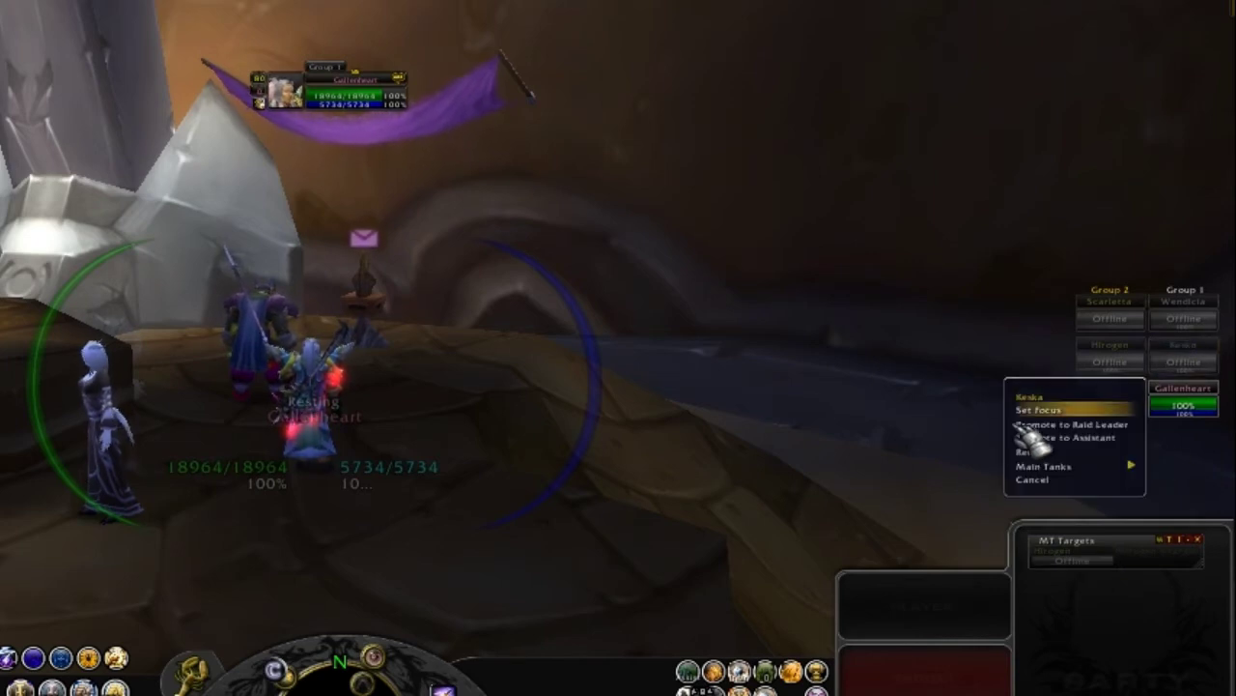
mouse_move(1124, 468)
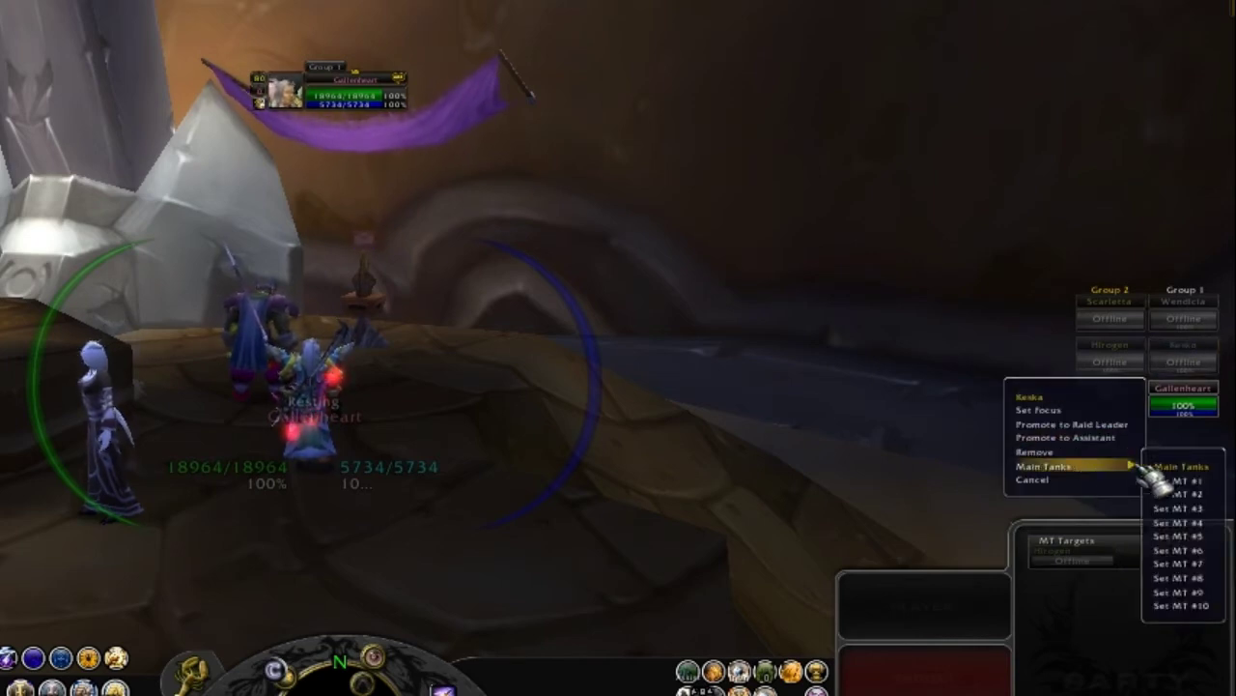
click(1180, 493)
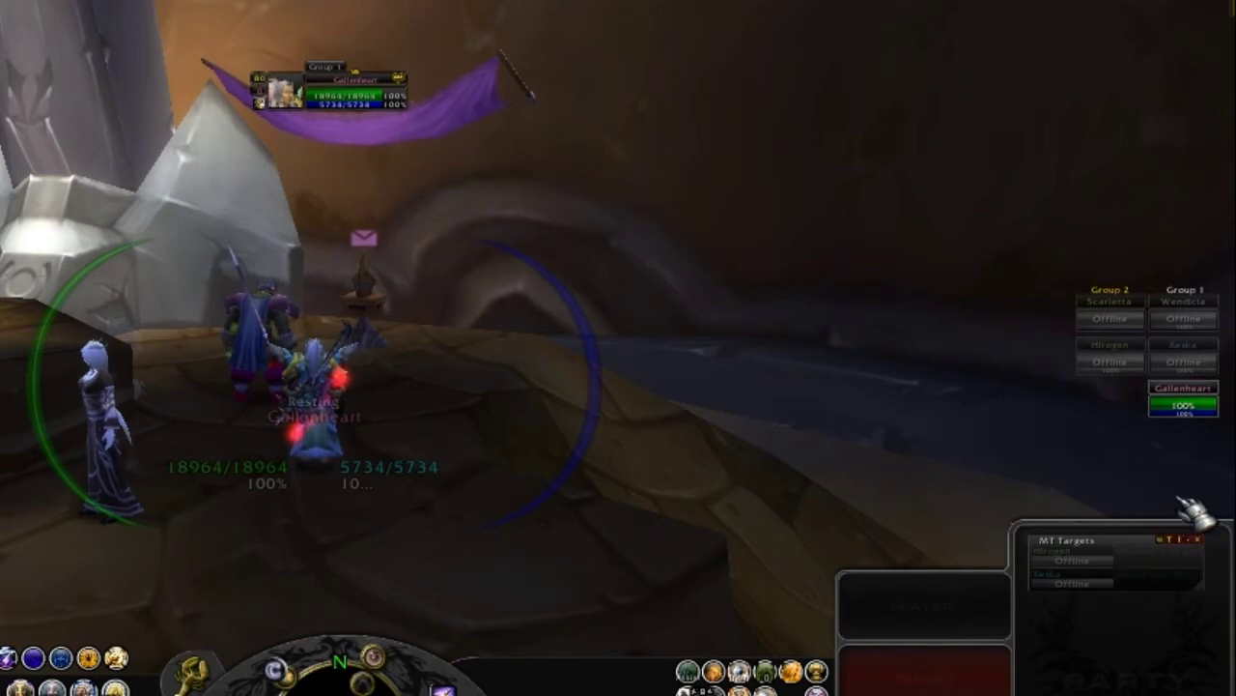
click(1097, 563)
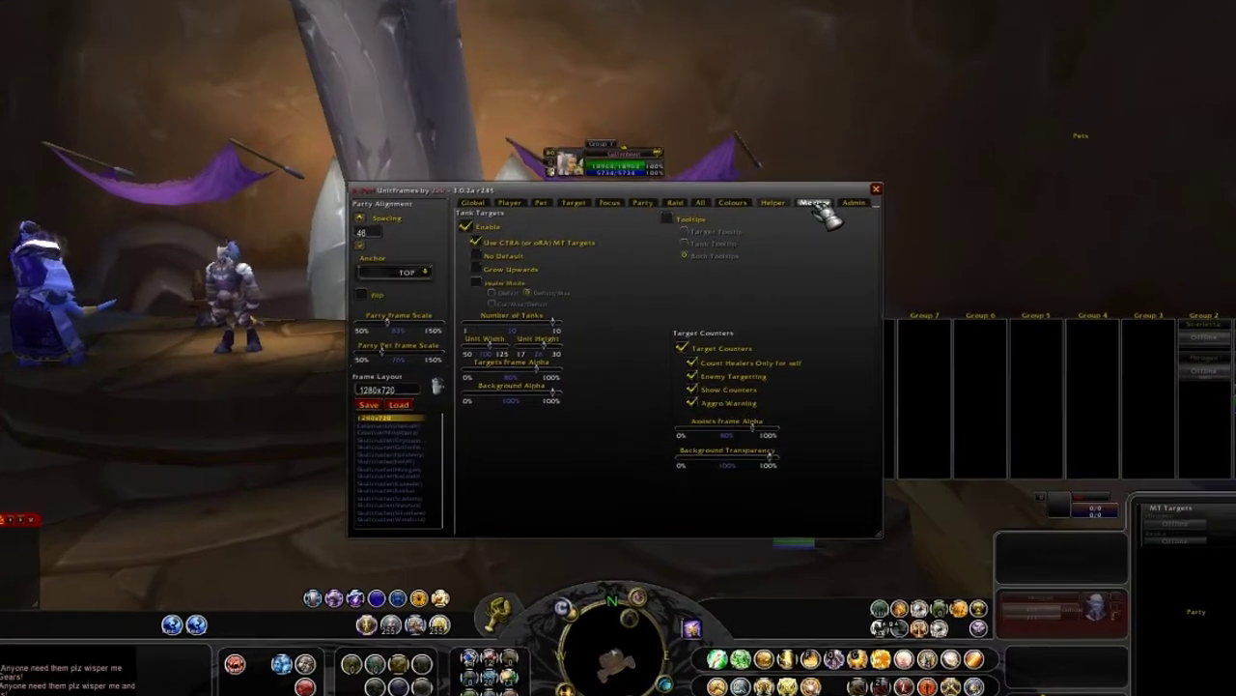
Step: Enable the Monitor tab's casting monitor and drag its frame to the far left screen edge
click(812, 212)
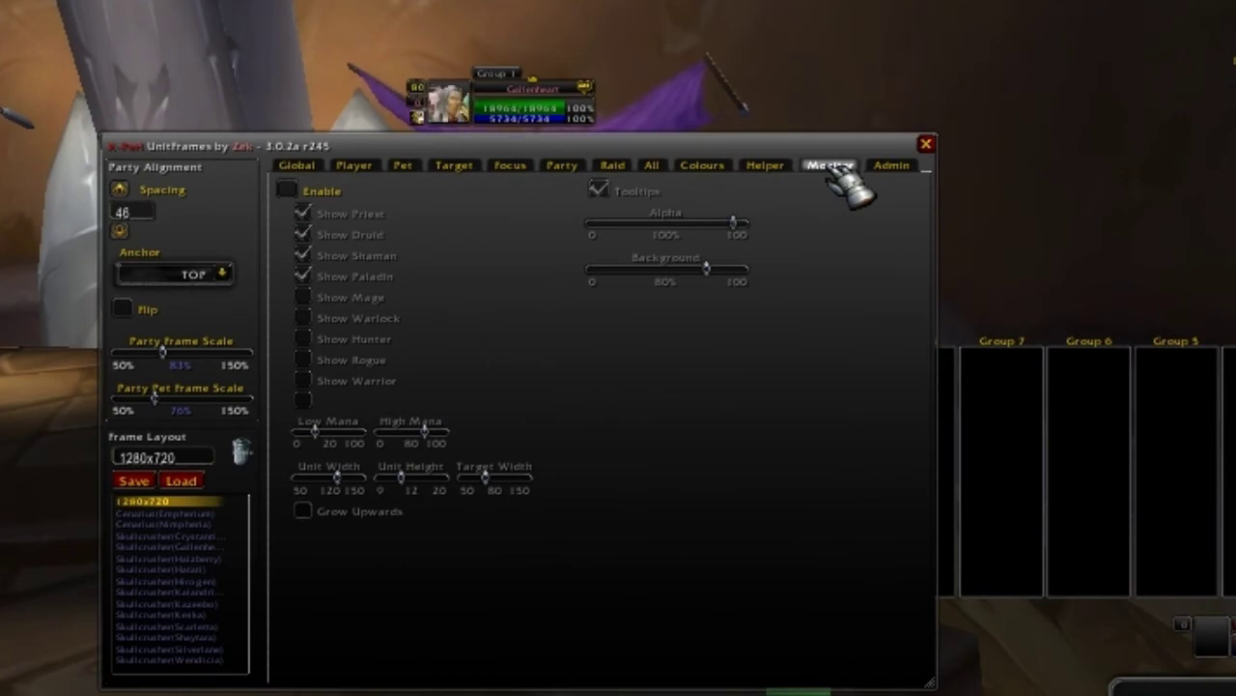
click(288, 189)
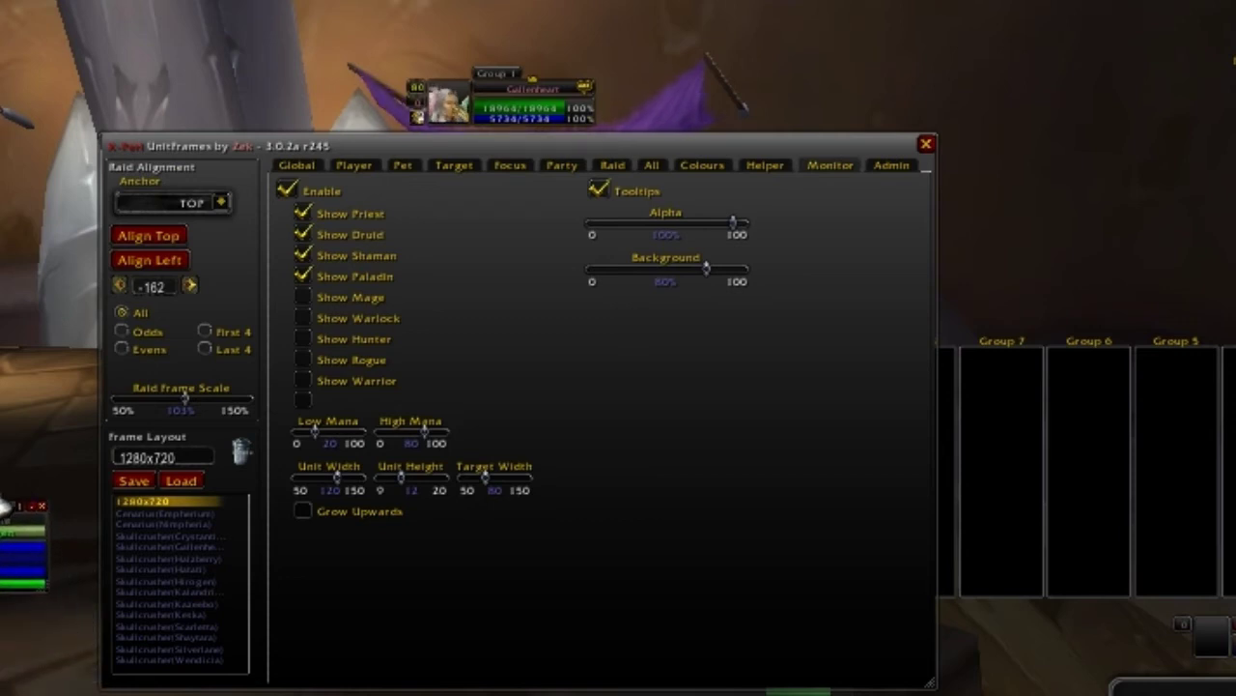
drag(822, 55, 760, 37)
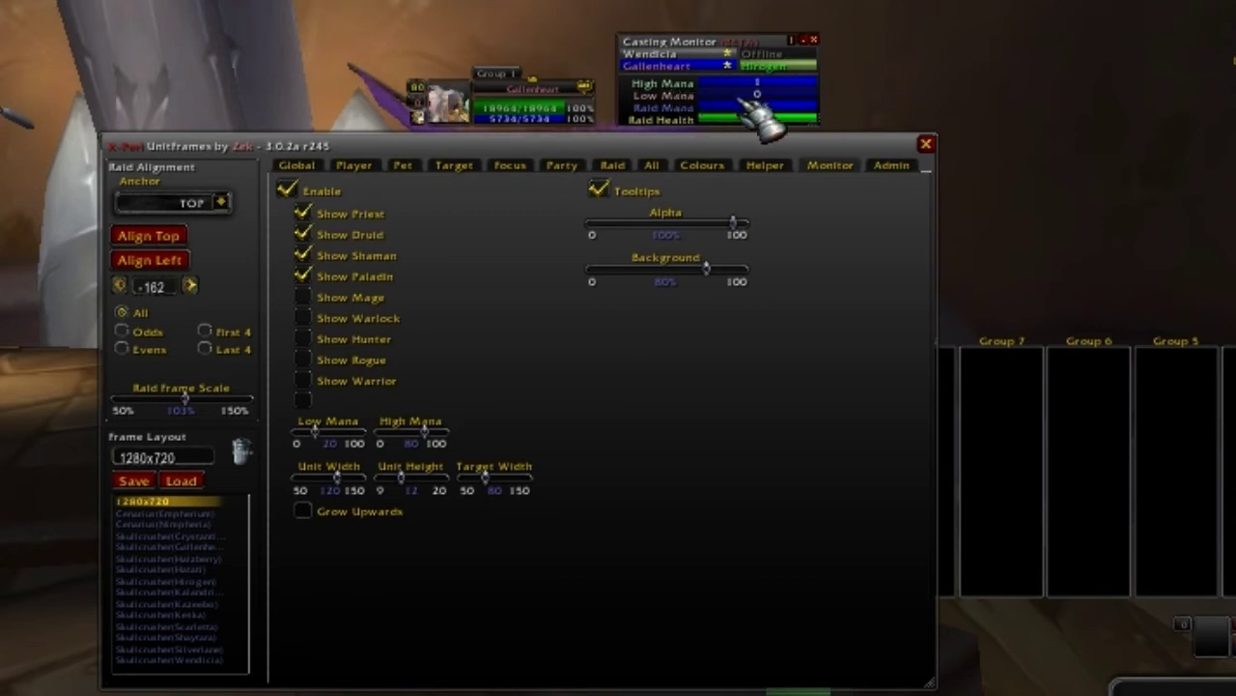
drag(670, 42, 0, 96)
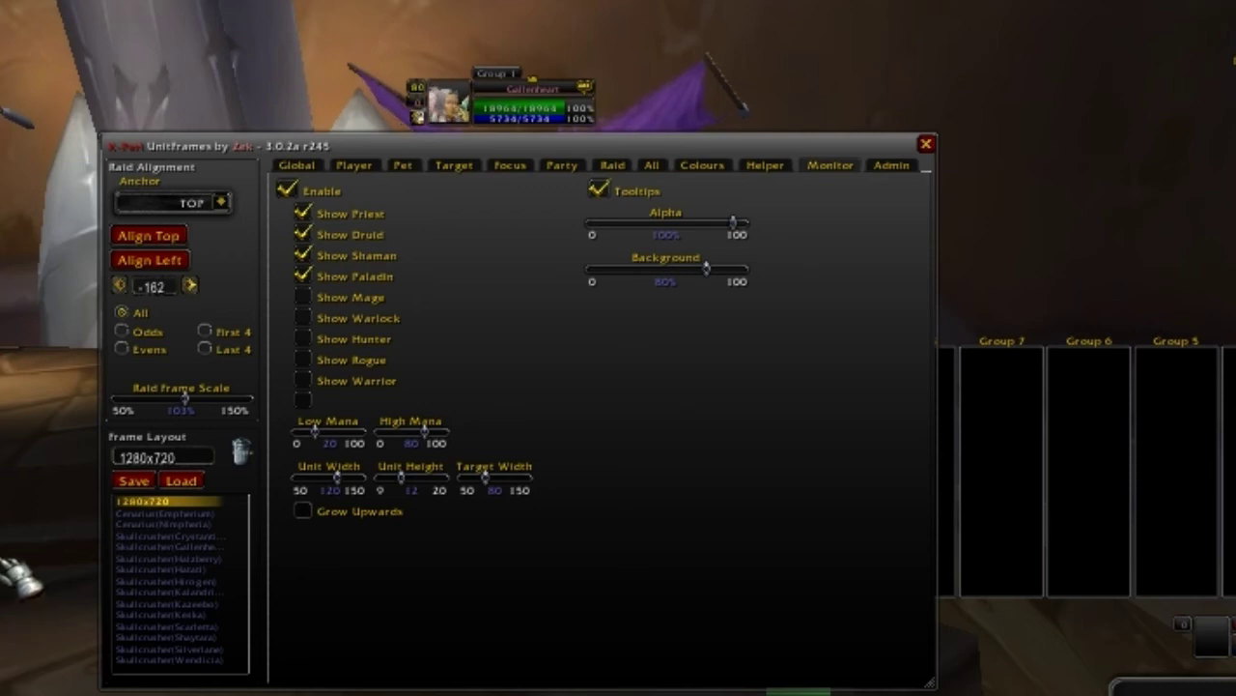
Step: Tick Auto Hide/Show on the Admin tab and expand the Raid Admin roster panel
click(906, 167)
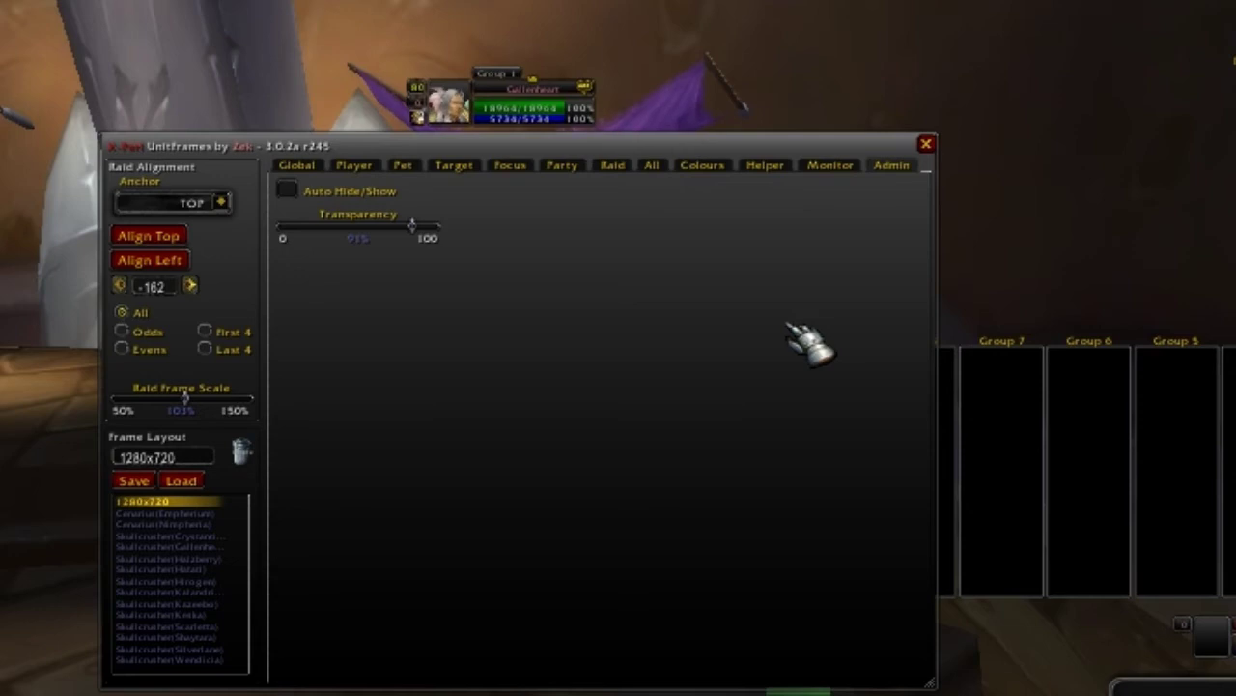
click(287, 190)
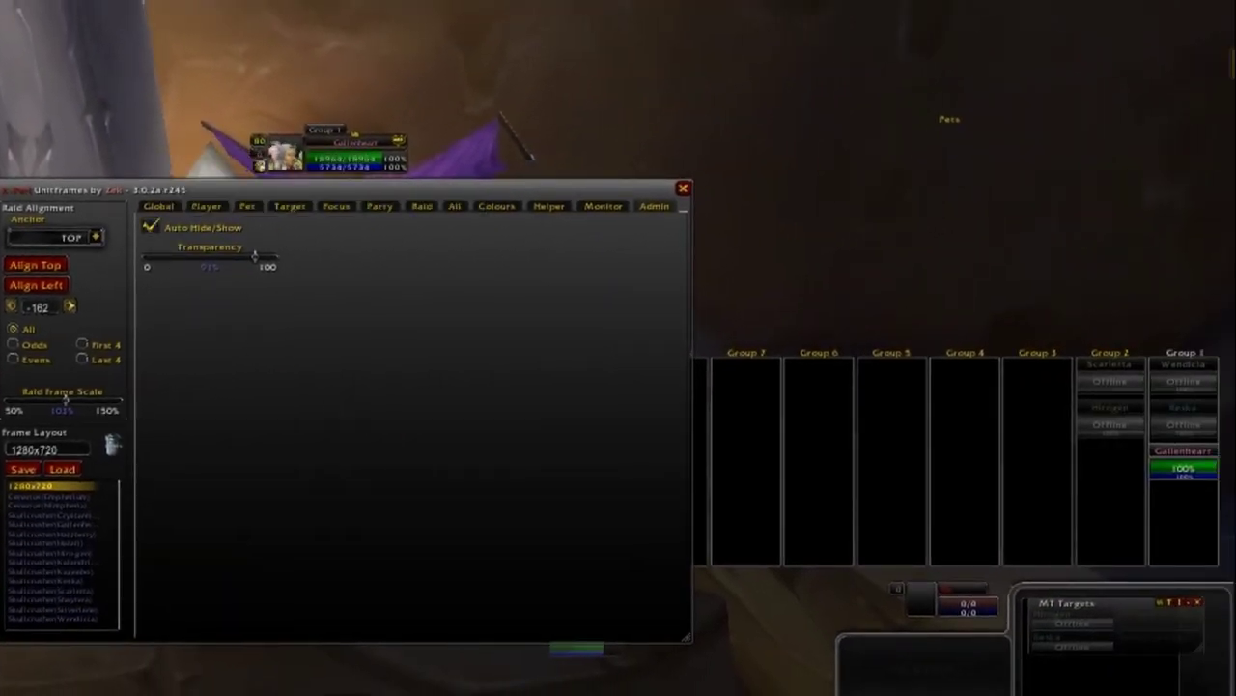
mouse_move(772, 198)
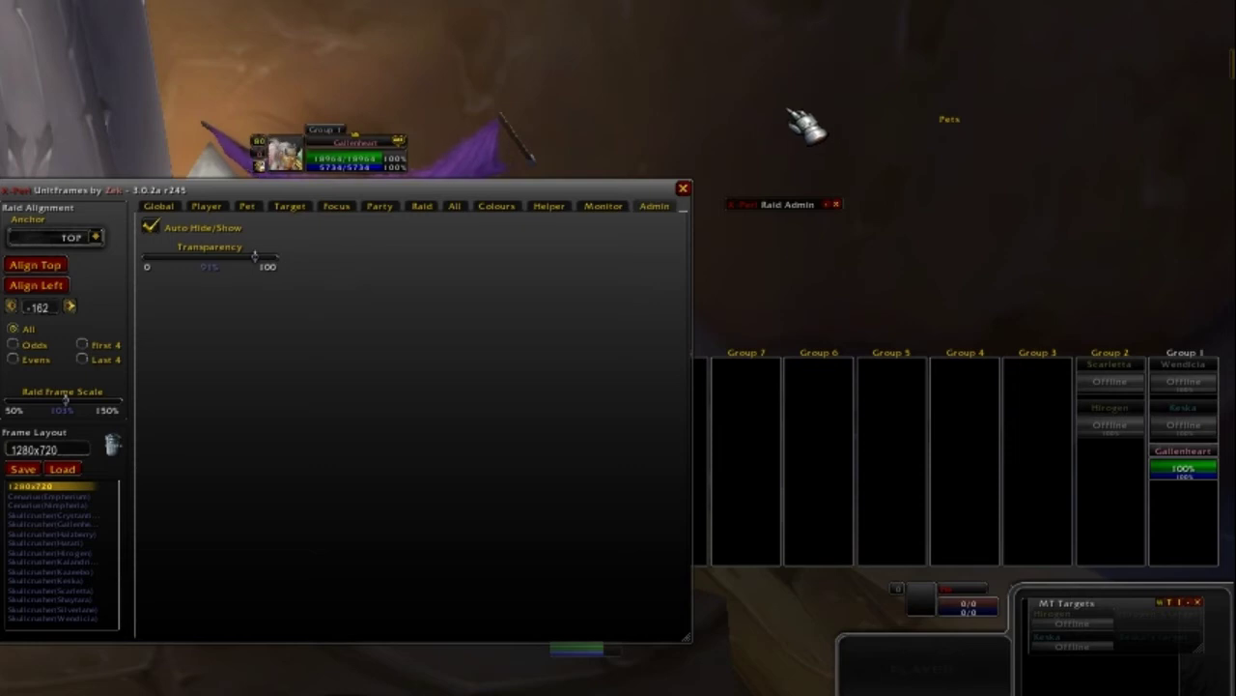
click(784, 204)
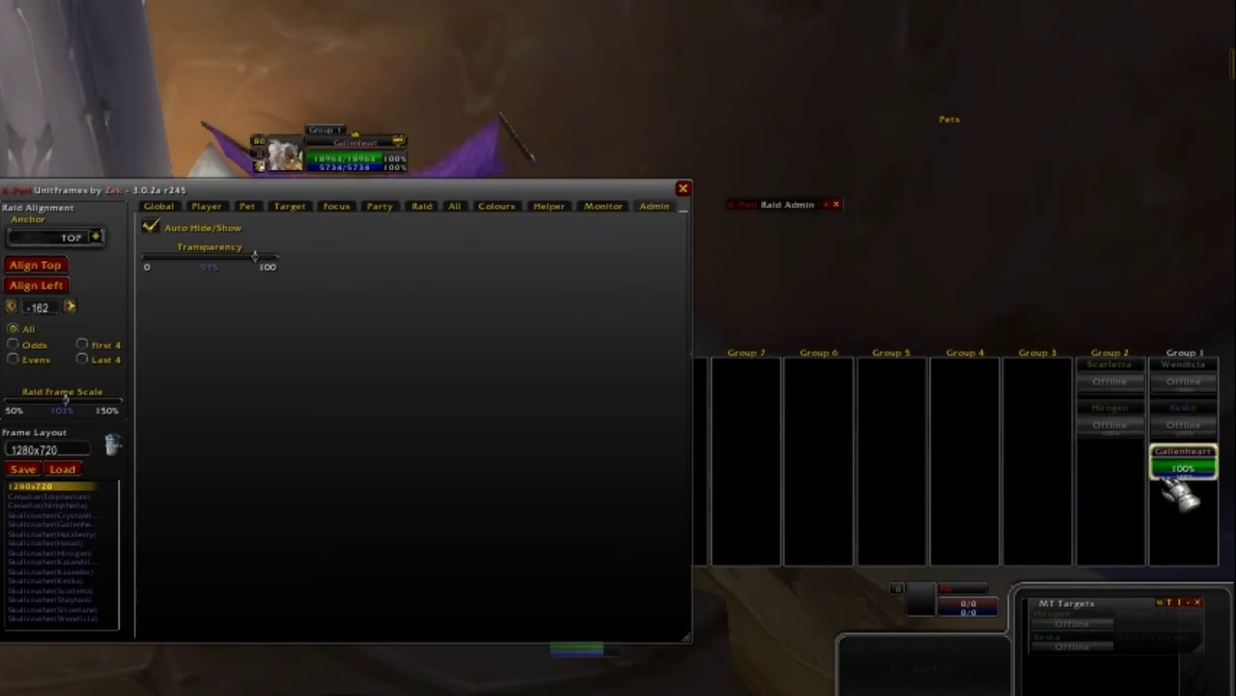
mouse_move(768, 205)
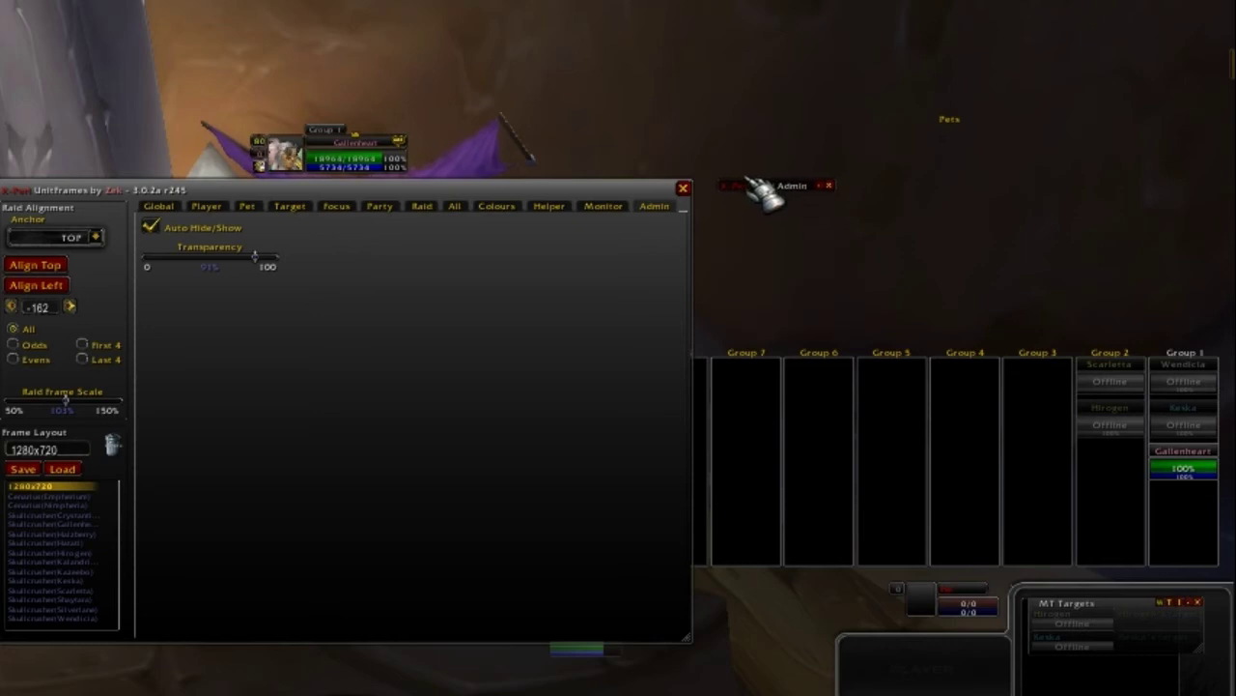
mouse_move(750, 248)
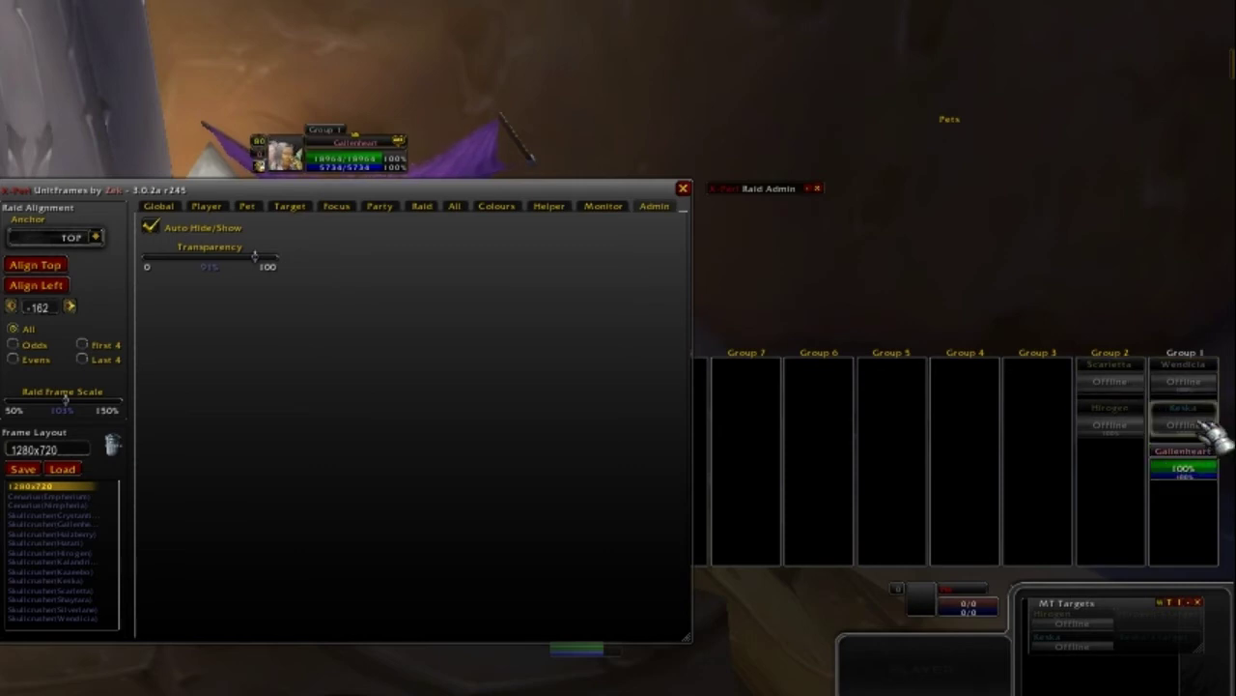
Step: Save the current raid layout in Raid Admin as the 'Gothik' roster
click(773, 212)
text(Gothik)
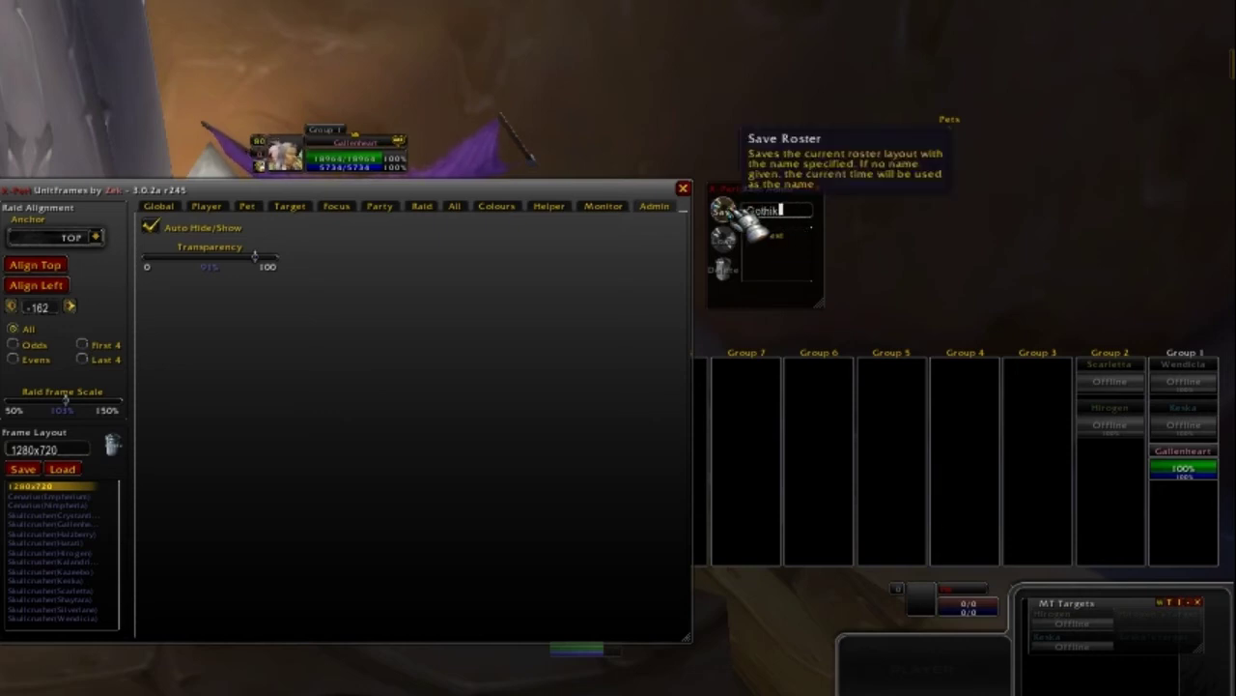
click(723, 209)
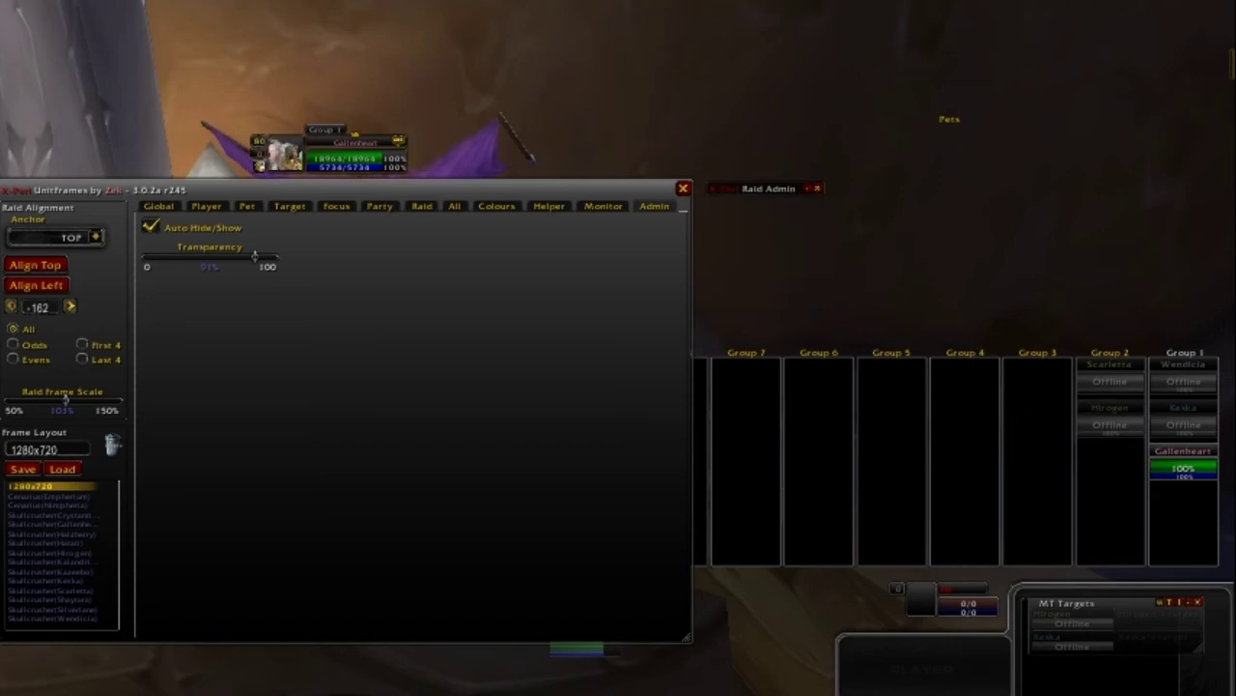
Step: Move the mage to group 3, hunter to group 4 and rogue to group 5
key(o)
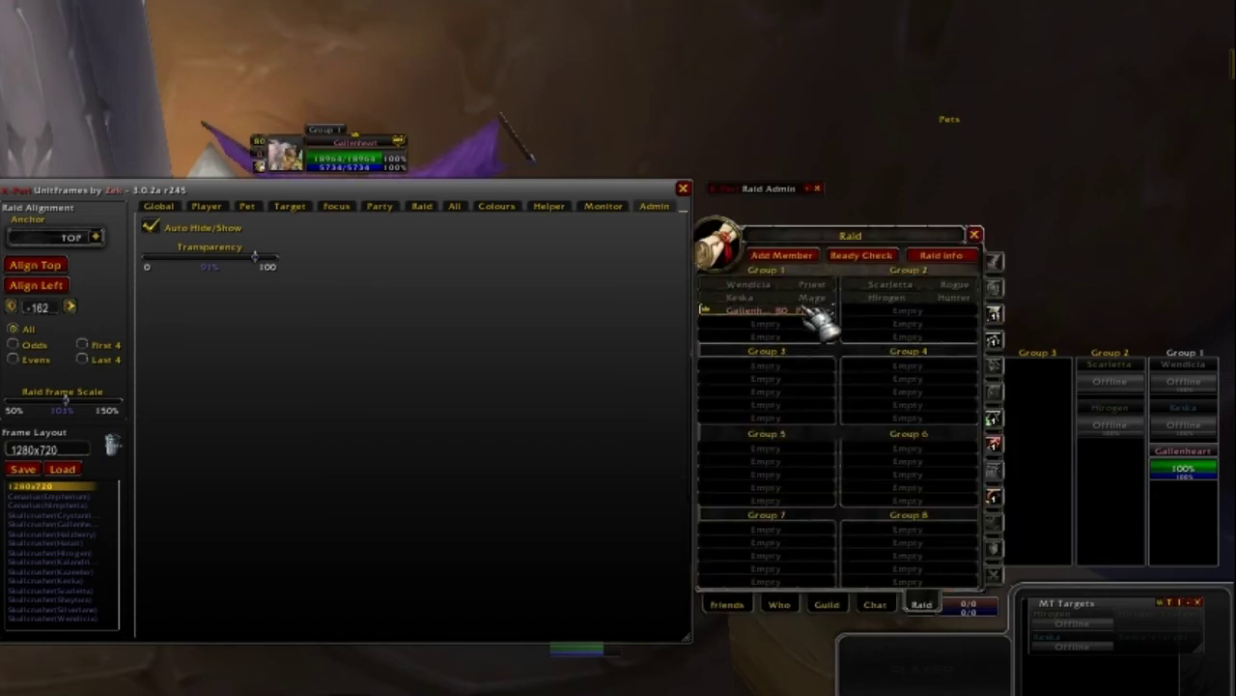
drag(883, 298, 883, 404)
drag(869, 289, 779, 450)
drag(788, 300, 802, 376)
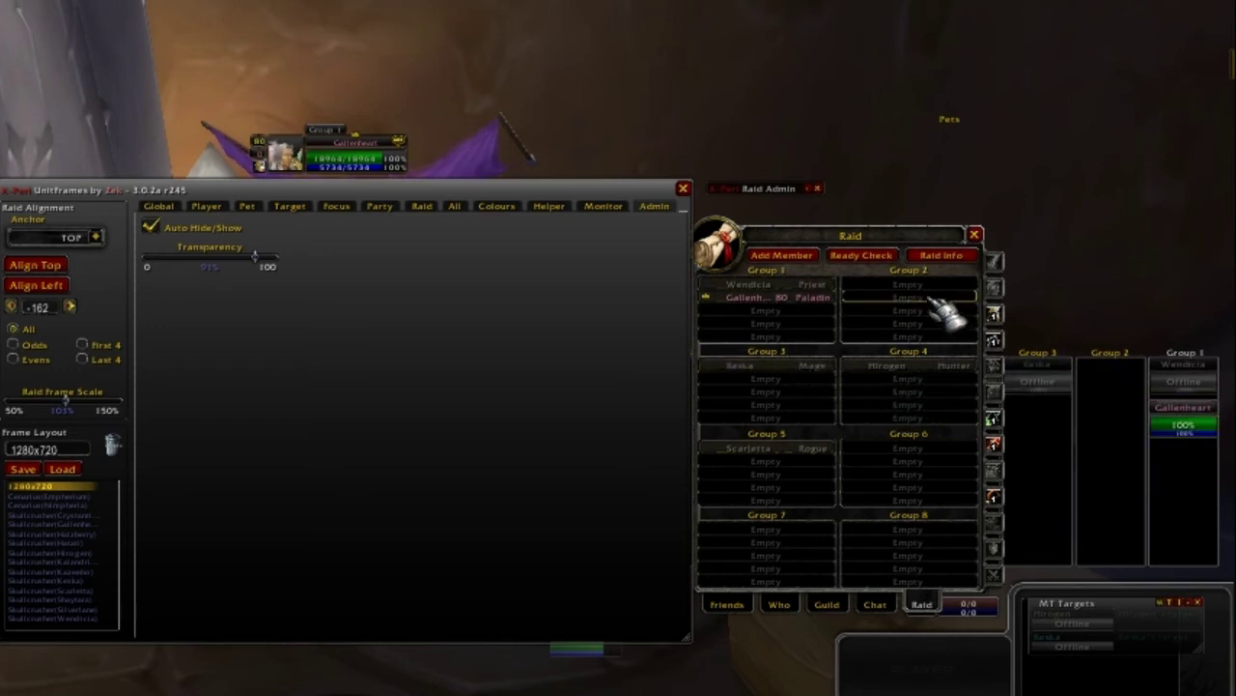
click(974, 234)
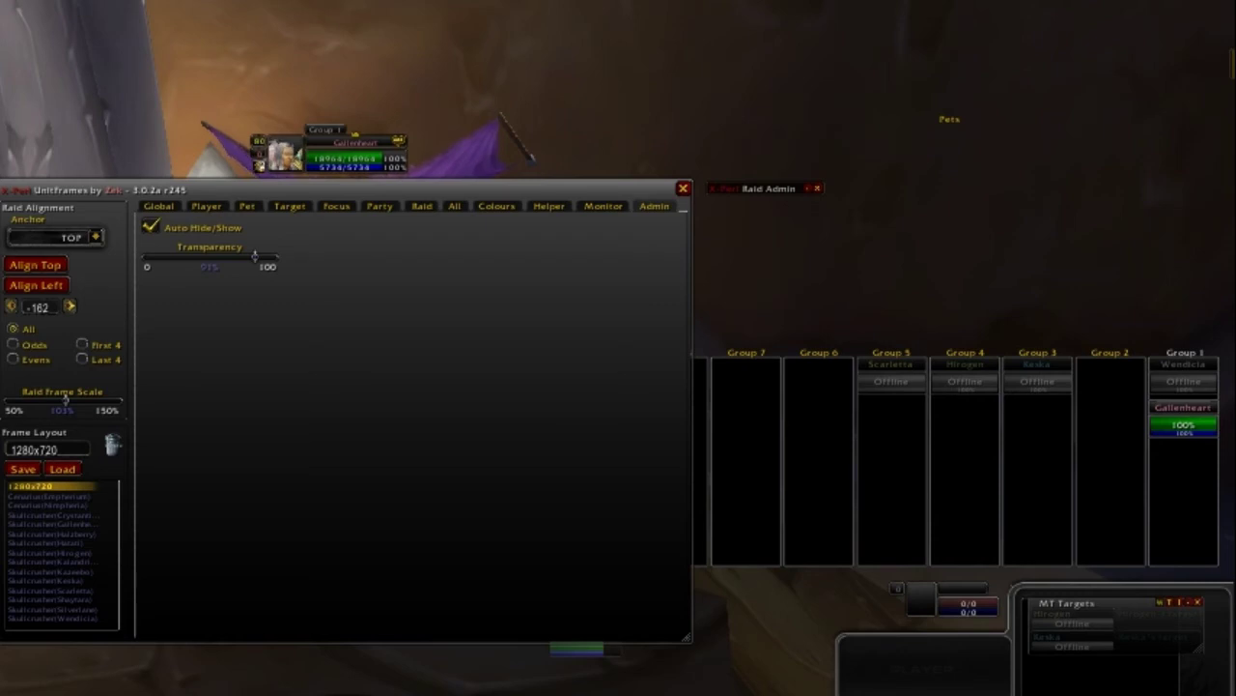
Step: Load the saved Gothik roster from the Raid Admin panel
click(786, 190)
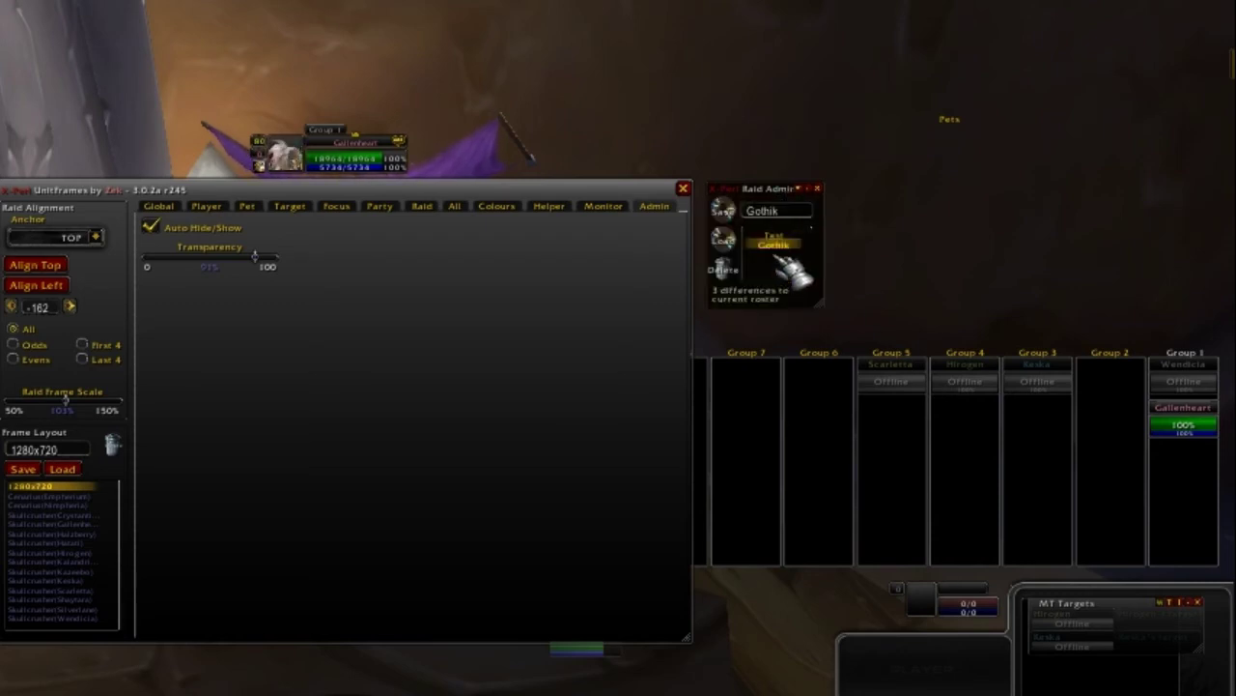
click(725, 239)
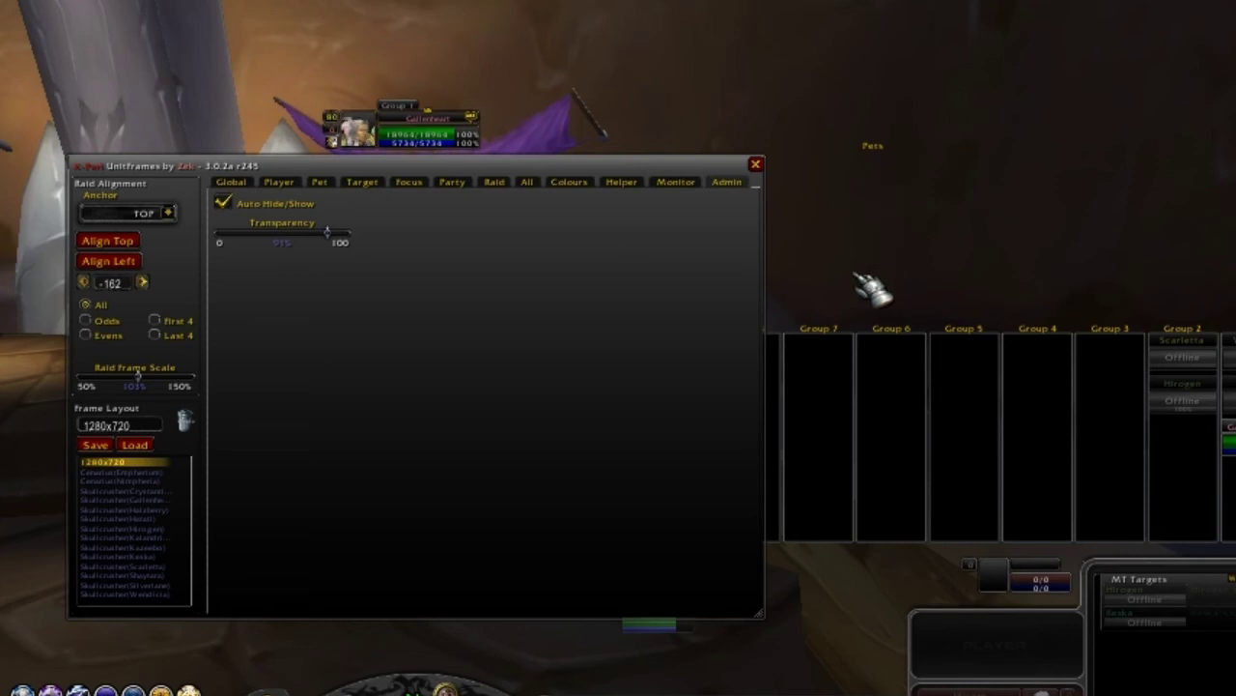
Step: View the Focus frame options, then switch to the Raid frame options
click(421, 186)
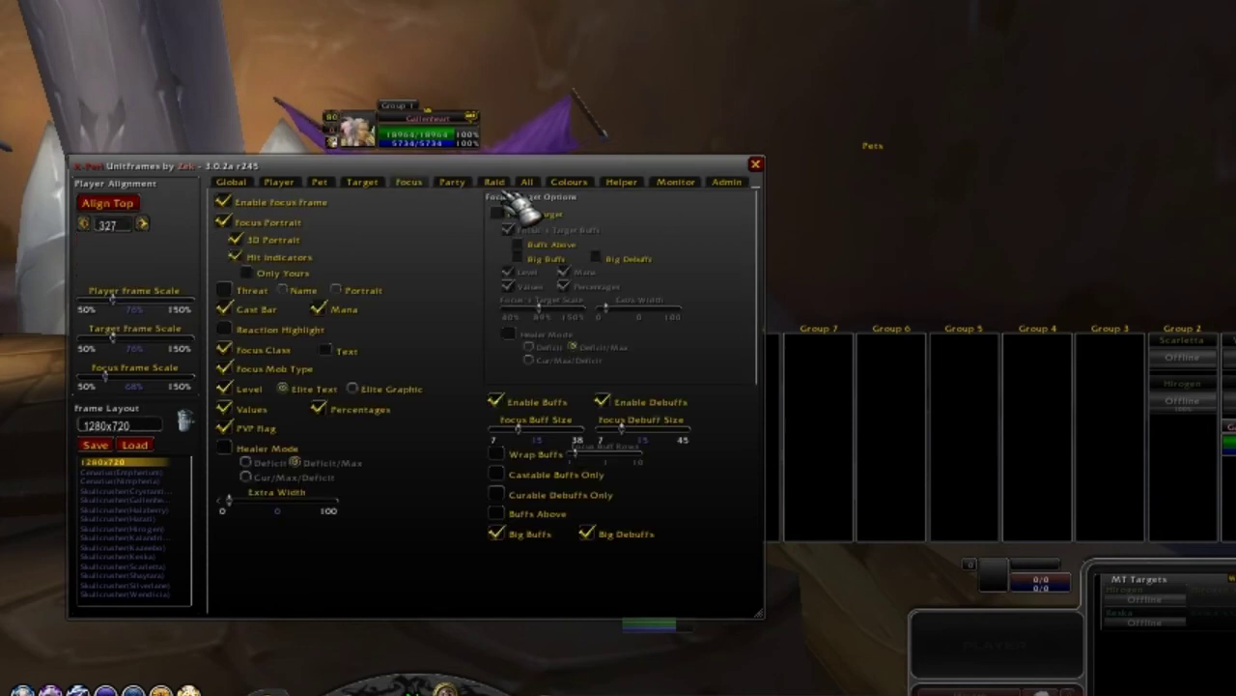
click(496, 182)
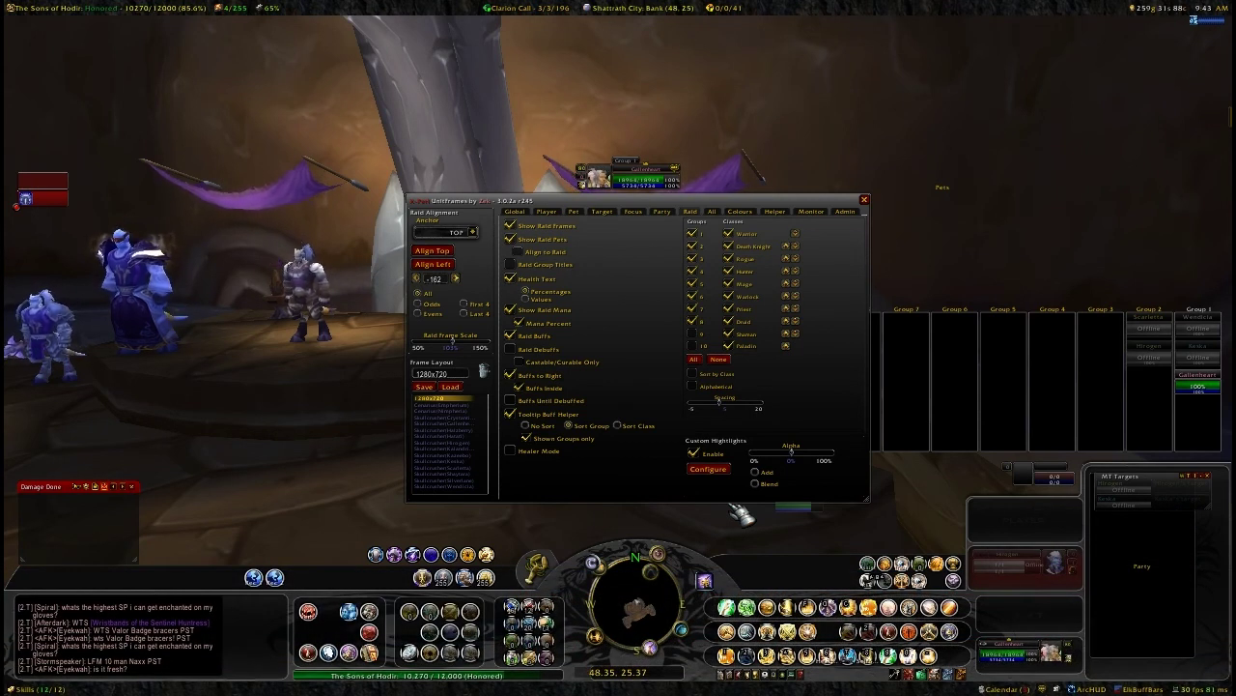
Step: Target your own character via the player frame so the target frame shows
click(635, 184)
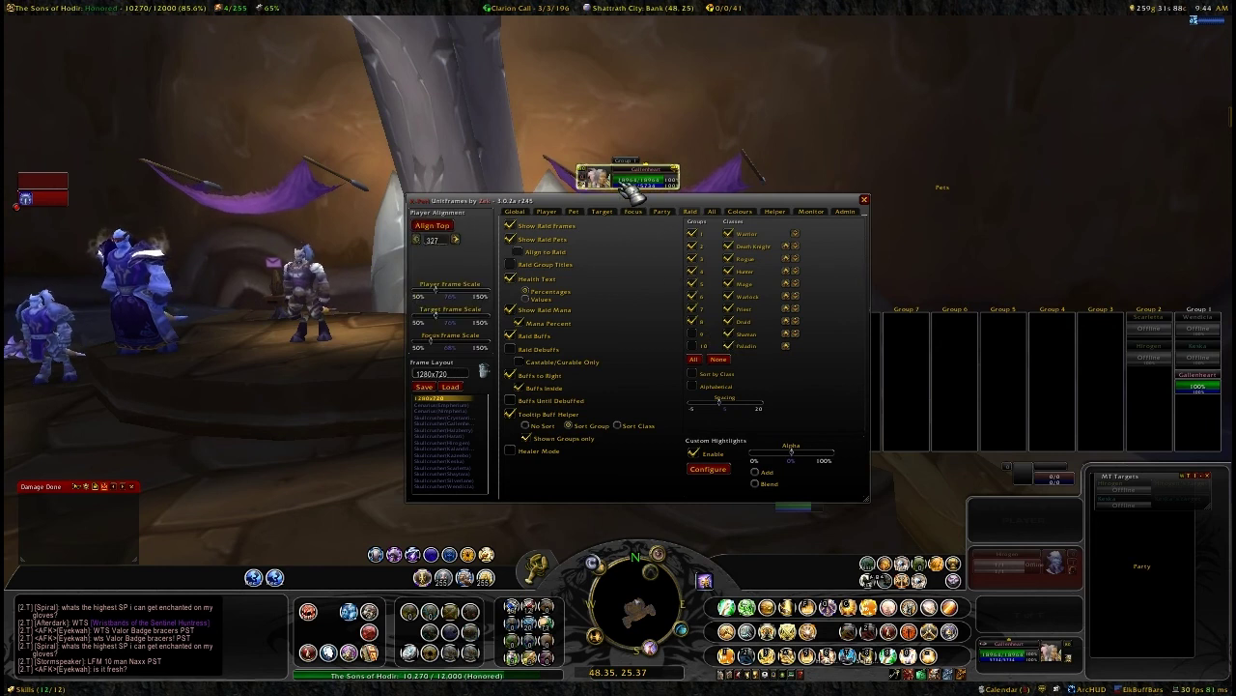
click(635, 184)
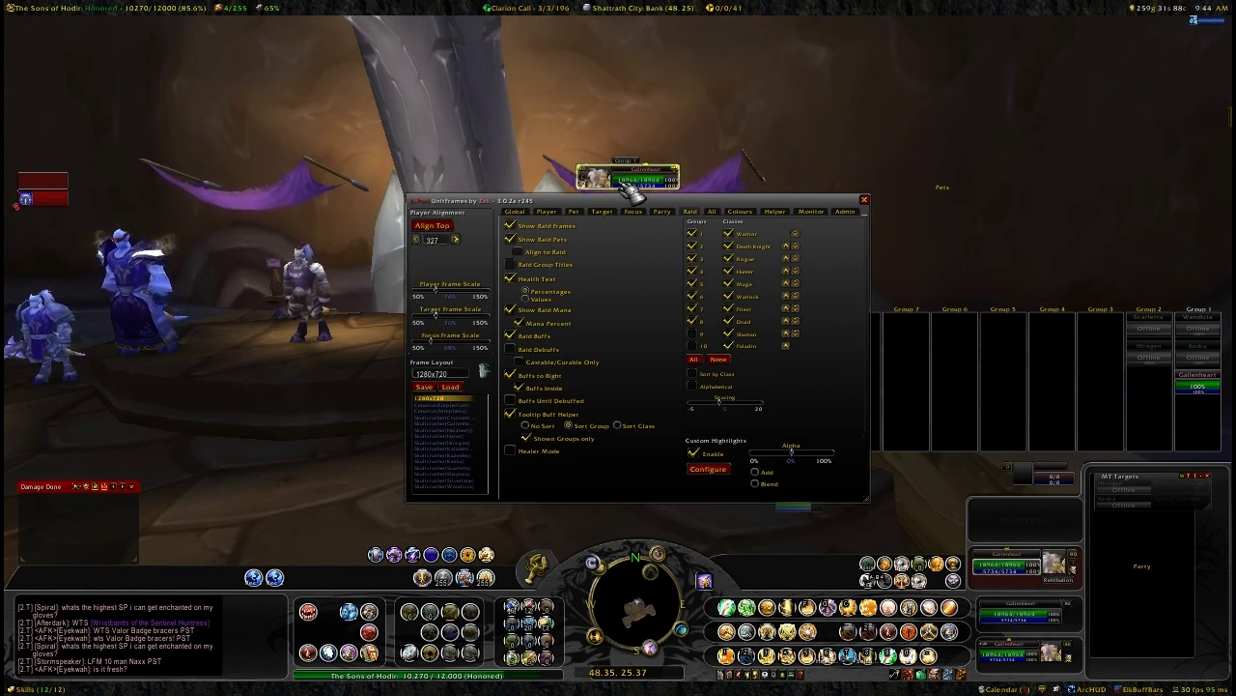